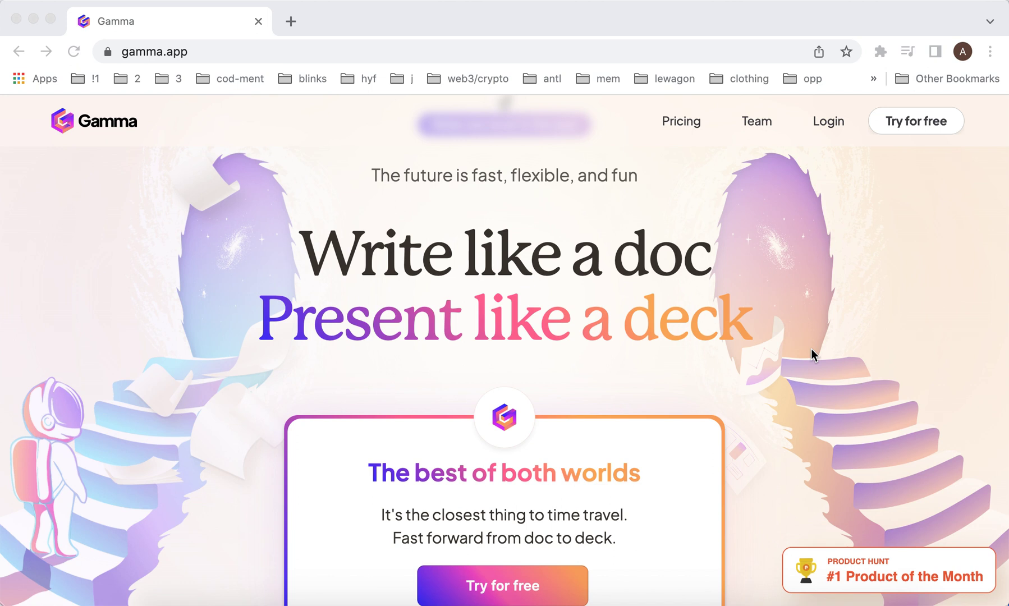
scroll(811, 349, down, 4)
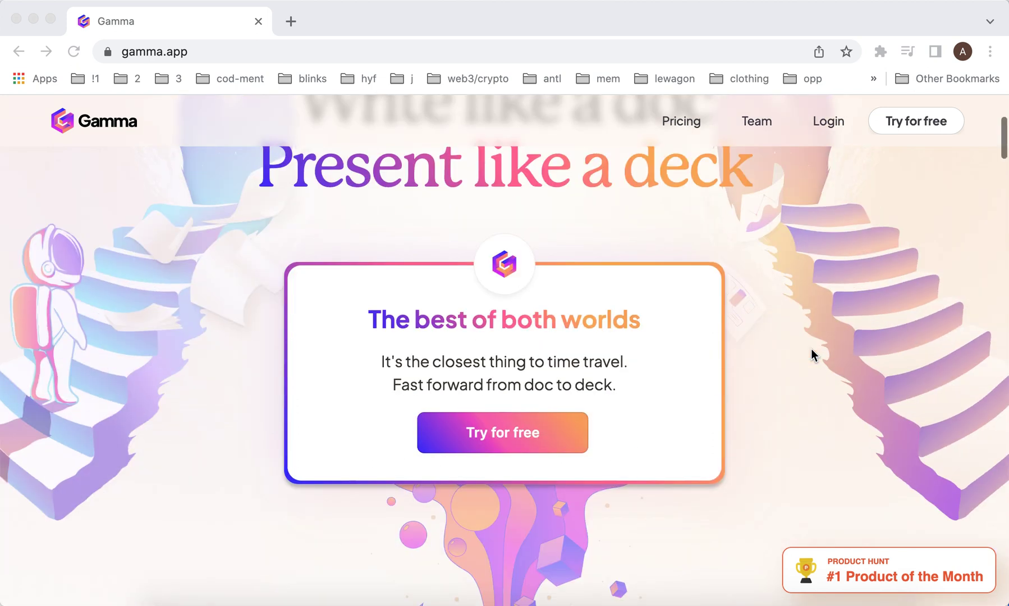
scroll(814, 355, down, 4)
scroll(813, 354, up, 2)
scroll(811, 349, up, 2)
scroll(811, 349, down, 5)
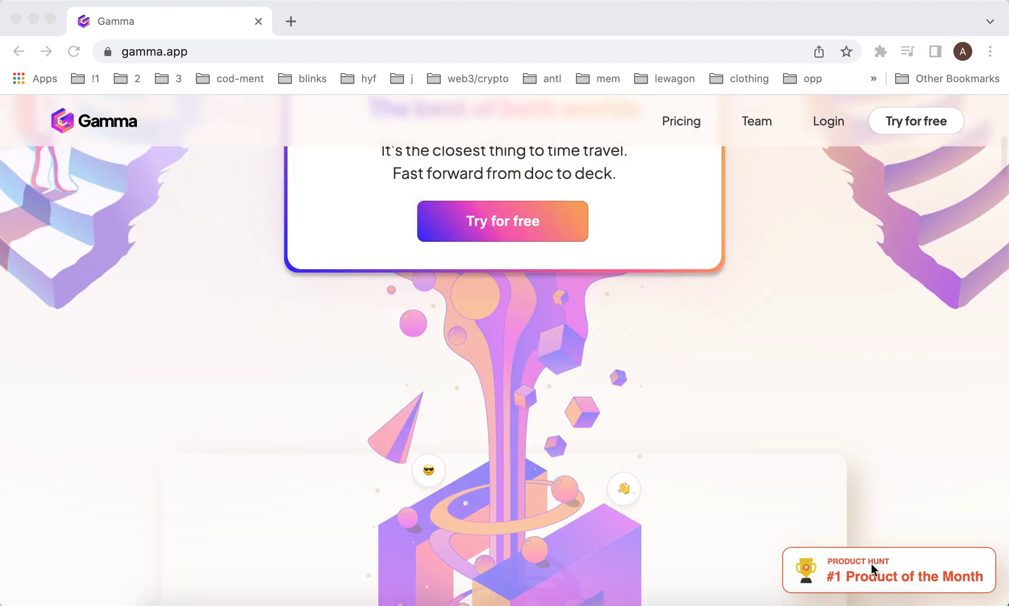
scroll(748, 354, up, 3)
scroll(748, 354, up, 1)
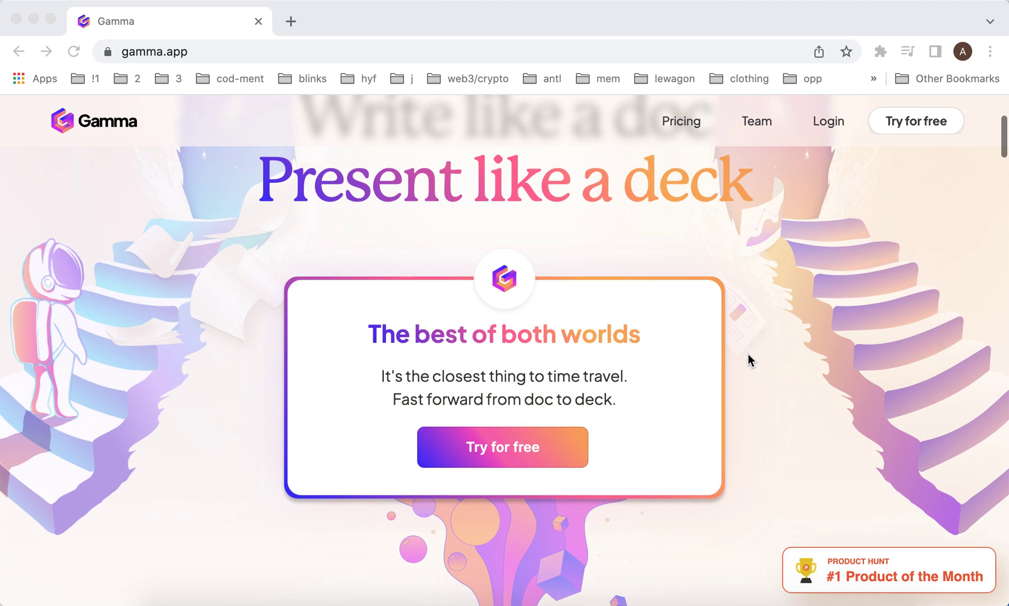
scroll(748, 354, up, 2)
scroll(748, 354, up, 3)
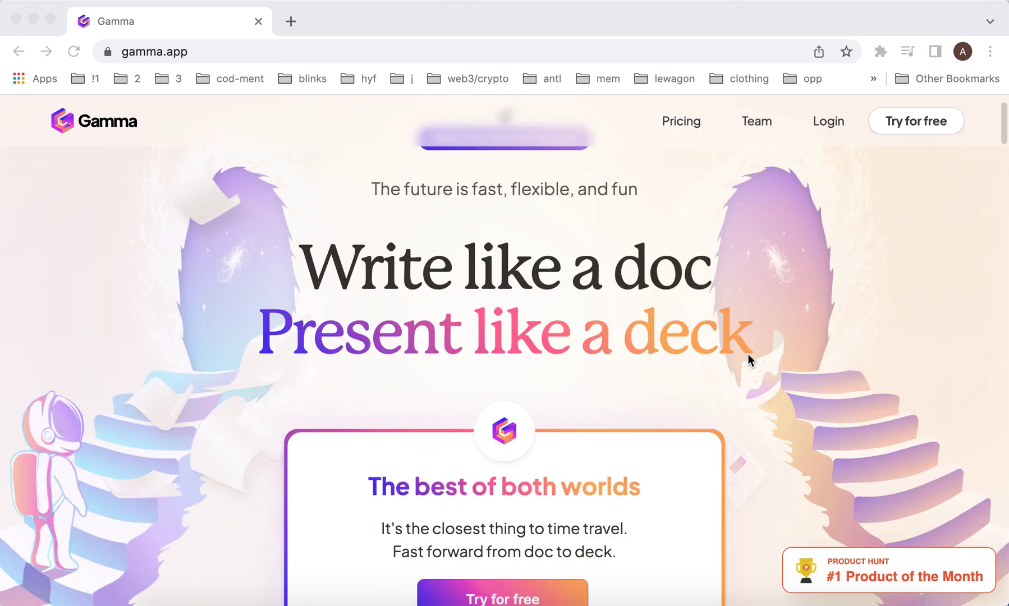
scroll(748, 354, up, 2)
scroll(748, 354, down, 1)
scroll(748, 354, down, 5)
scroll(748, 355, down, 1)
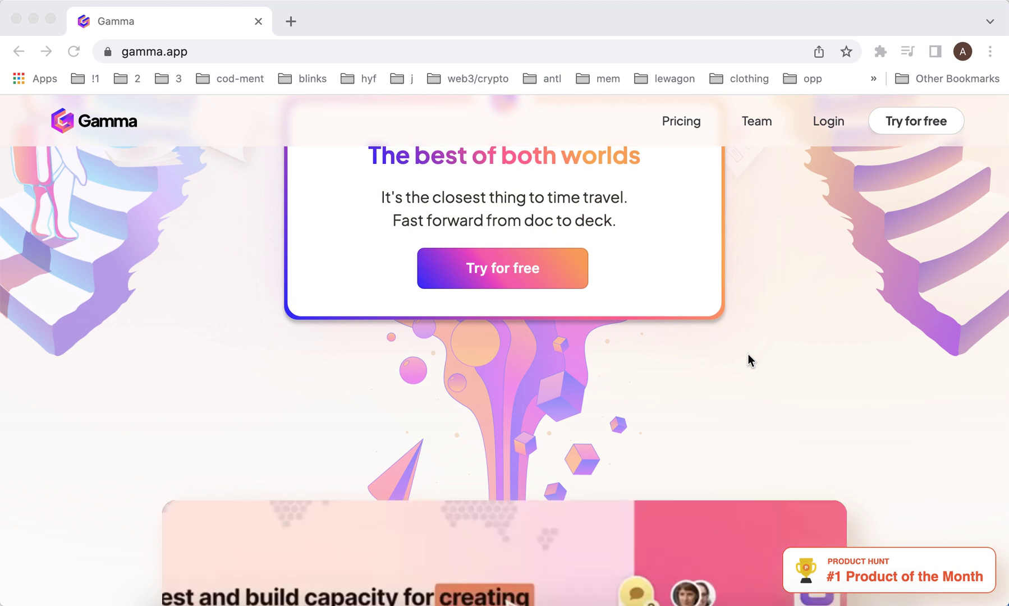
scroll(748, 354, down, 2)
scroll(748, 354, down, 4)
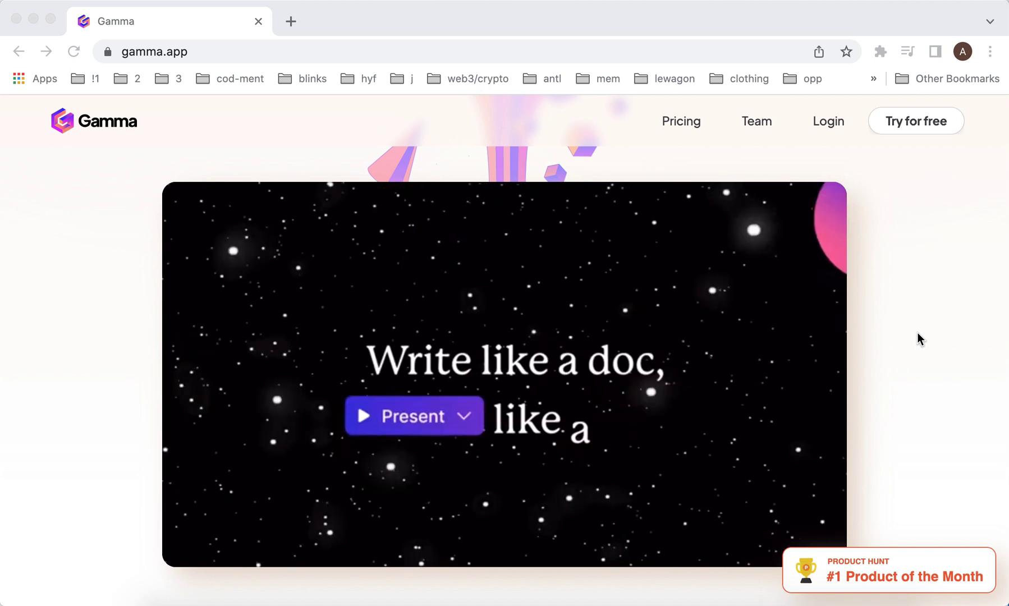
scroll(917, 332, down, 5)
scroll(917, 332, down, 5)
scroll(917, 332, down, 2)
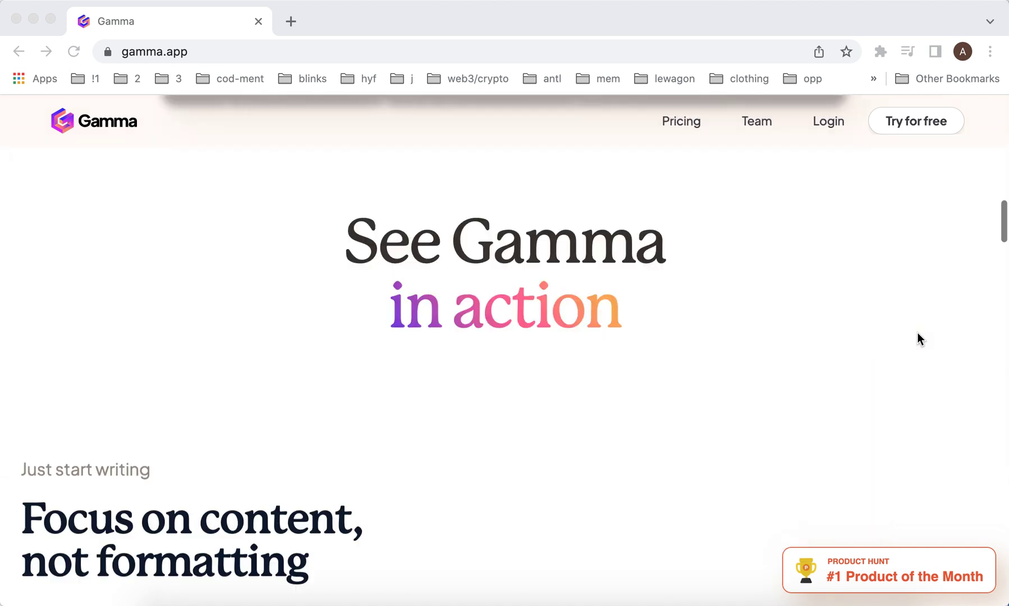
scroll(646, 348, down, 5)
scroll(645, 348, down, 2)
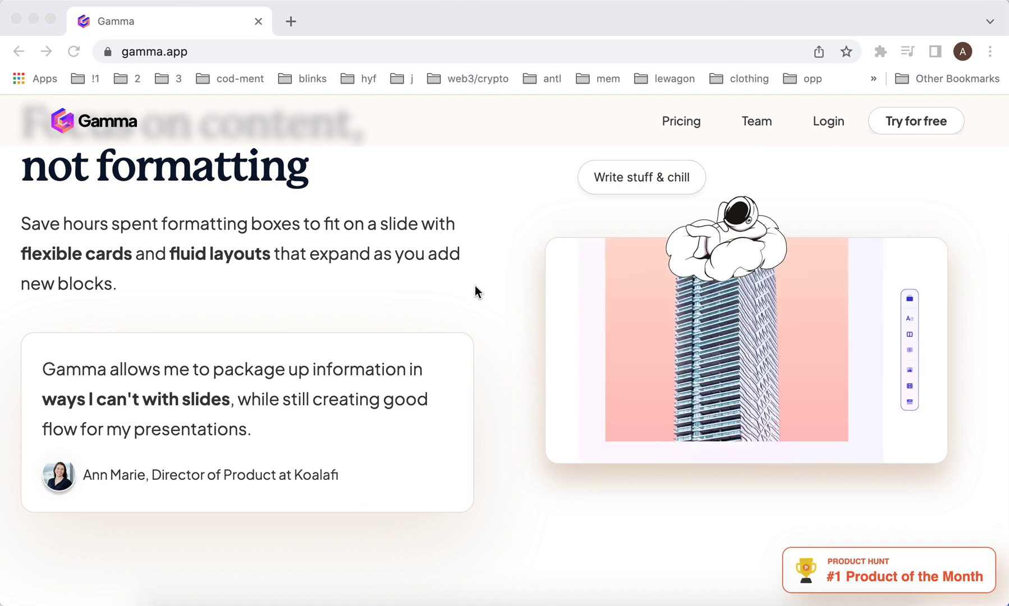
scroll(464, 305, down, 1)
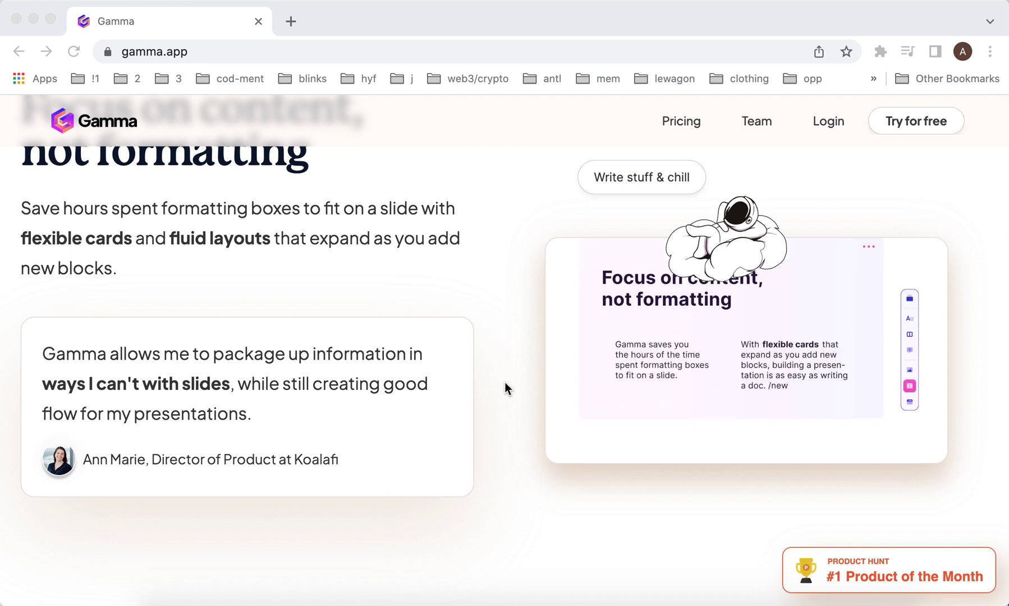
scroll(505, 382, down, 5)
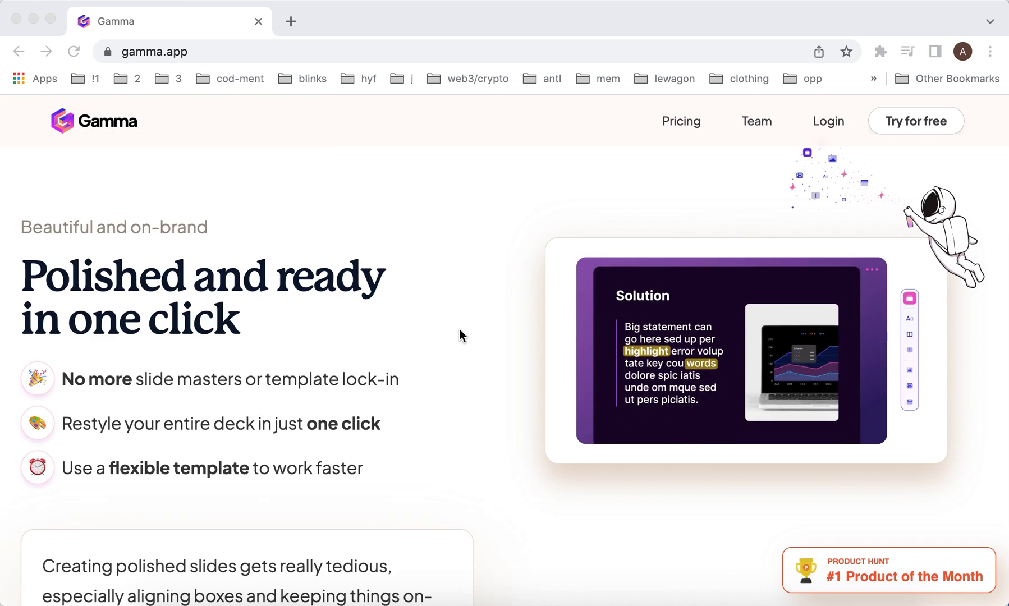
scroll(459, 336, down, 3)
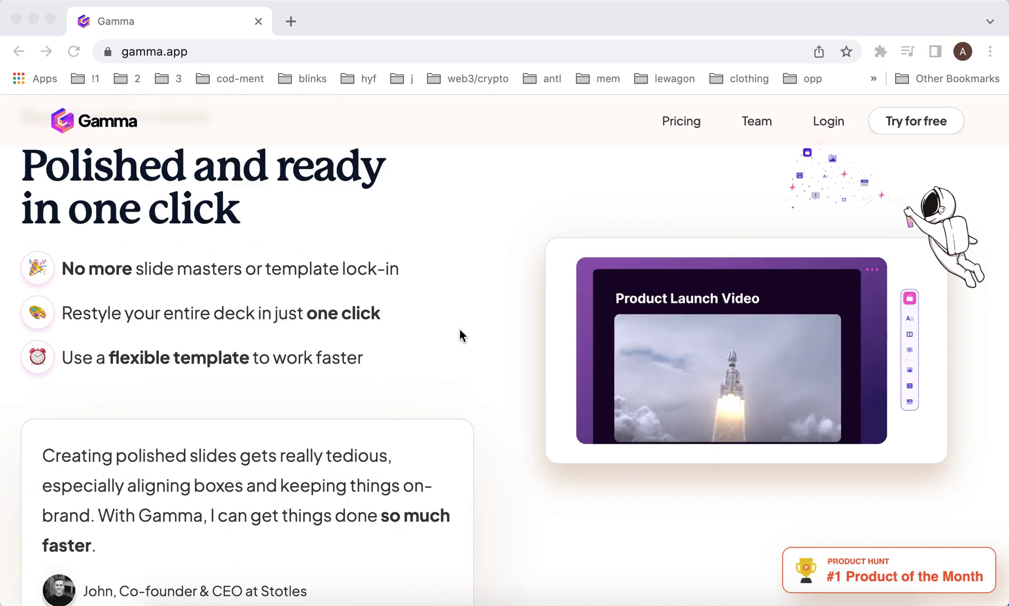
scroll(459, 336, down, 2)
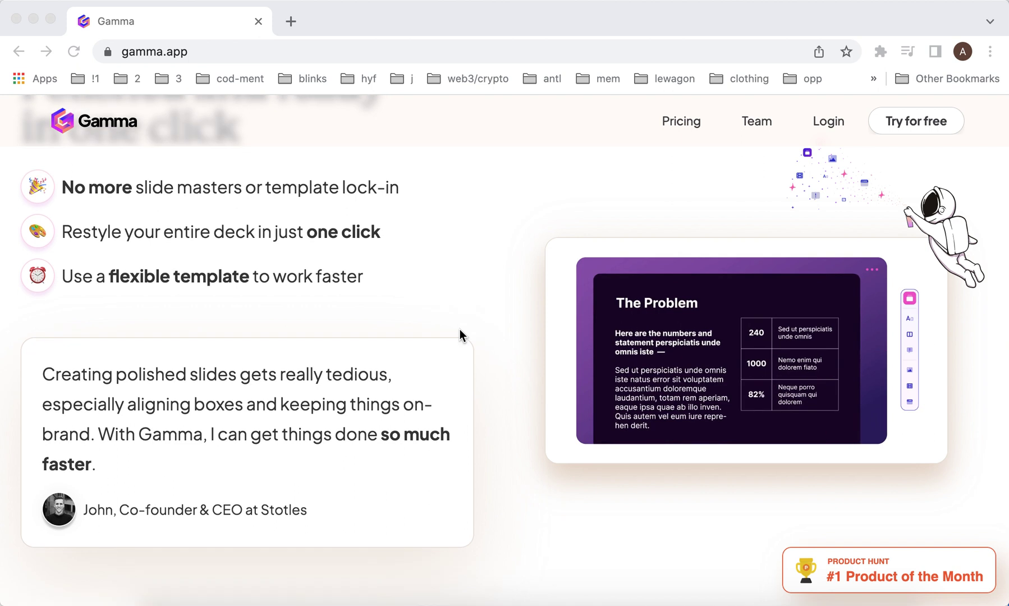
scroll(460, 329, down, 3)
scroll(460, 329, down, 3)
scroll(459, 336, down, 3)
scroll(459, 336, down, 2)
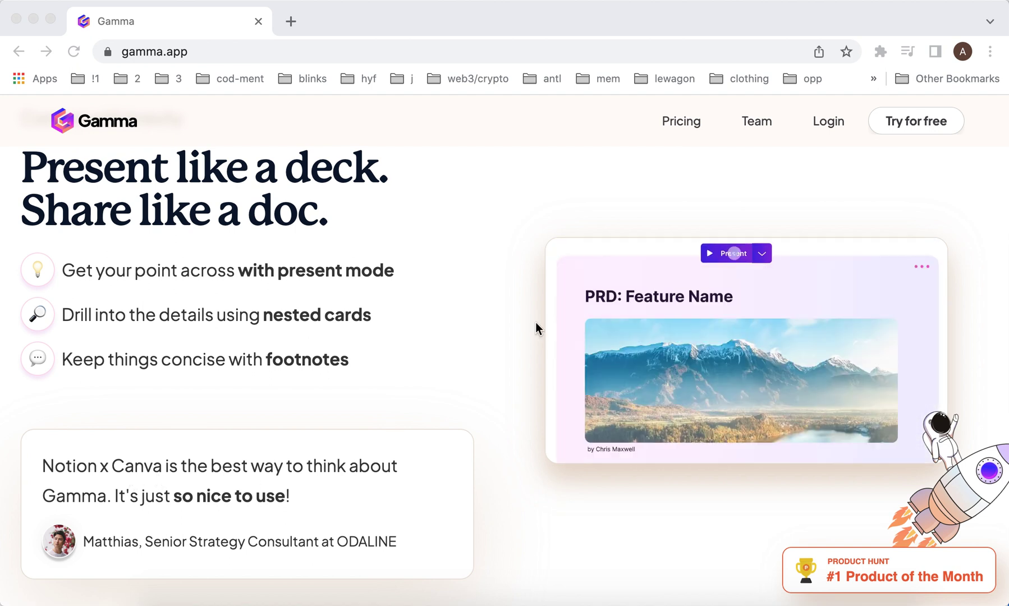
scroll(536, 323, up, 2)
scroll(535, 323, up, 5)
scroll(535, 323, up, 5)
scroll(536, 322, up, 5)
scroll(535, 323, up, 2)
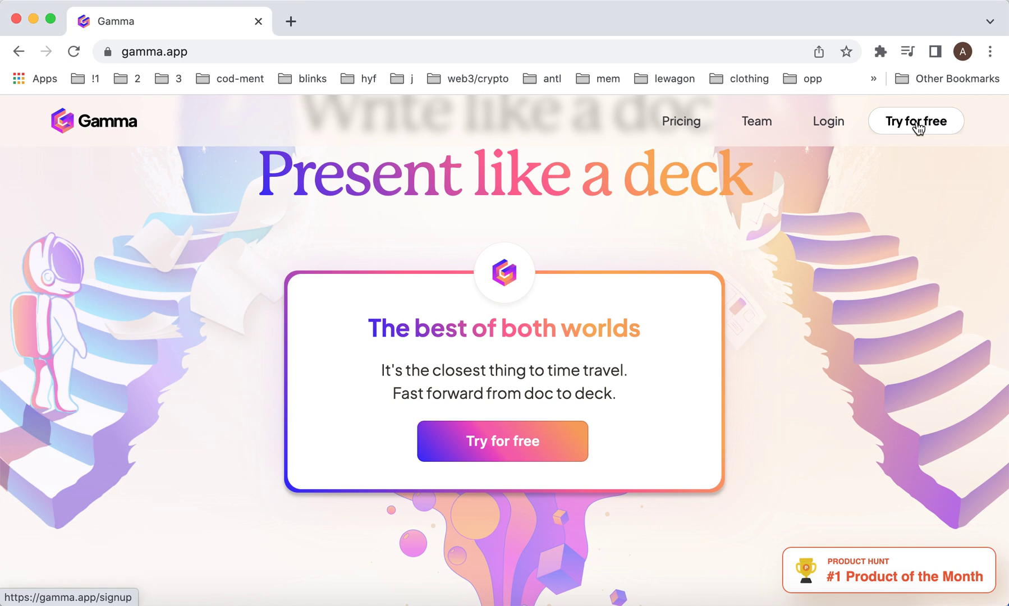
Step: Sign up for a free Gamma account using Google
click(918, 127)
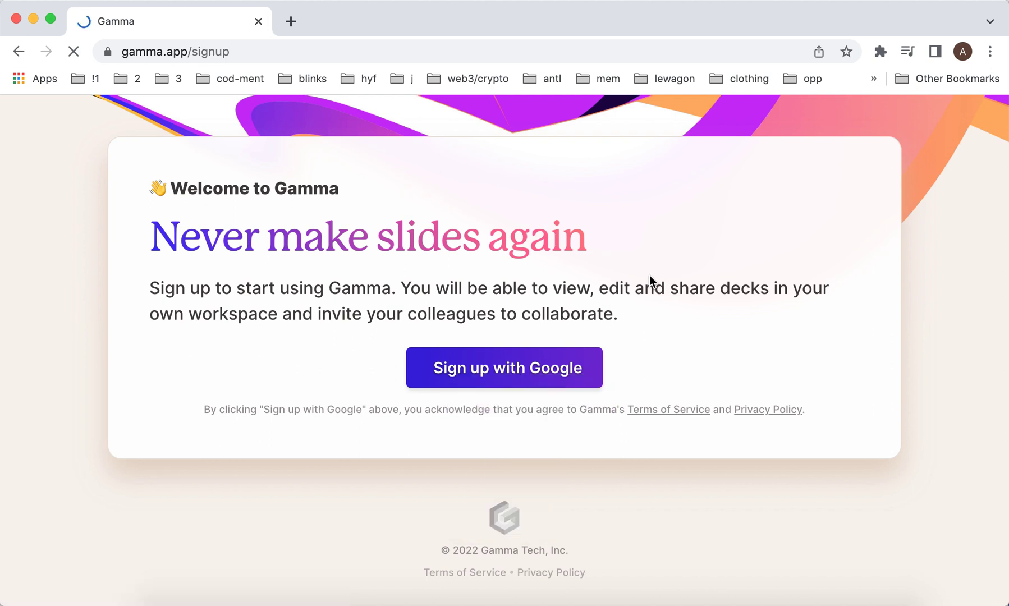
click(514, 375)
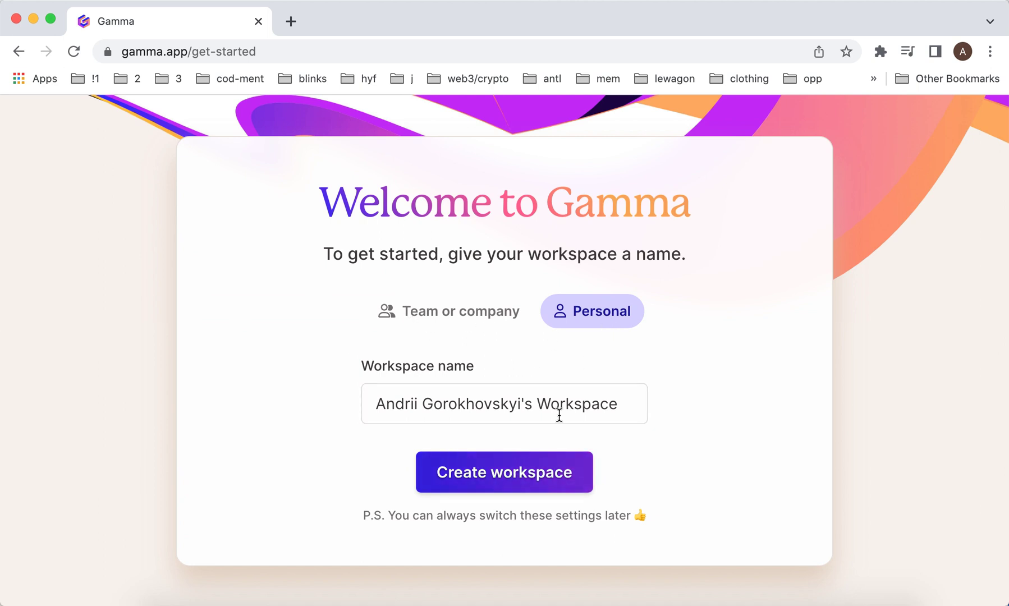
Step: Create the personal workspace and step through the feature tour to reach the dashboard
click(510, 476)
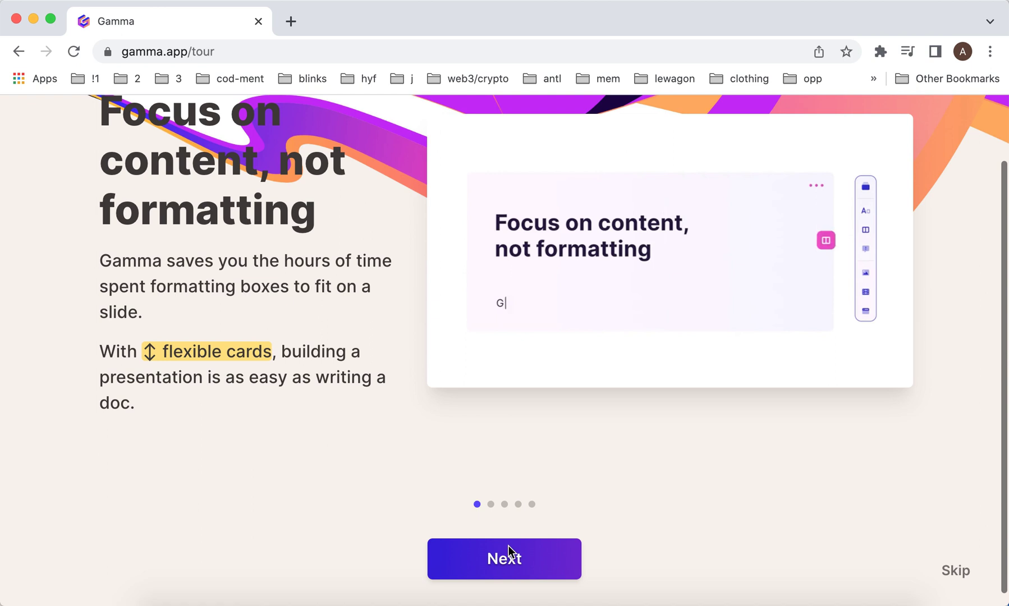
click(504, 556)
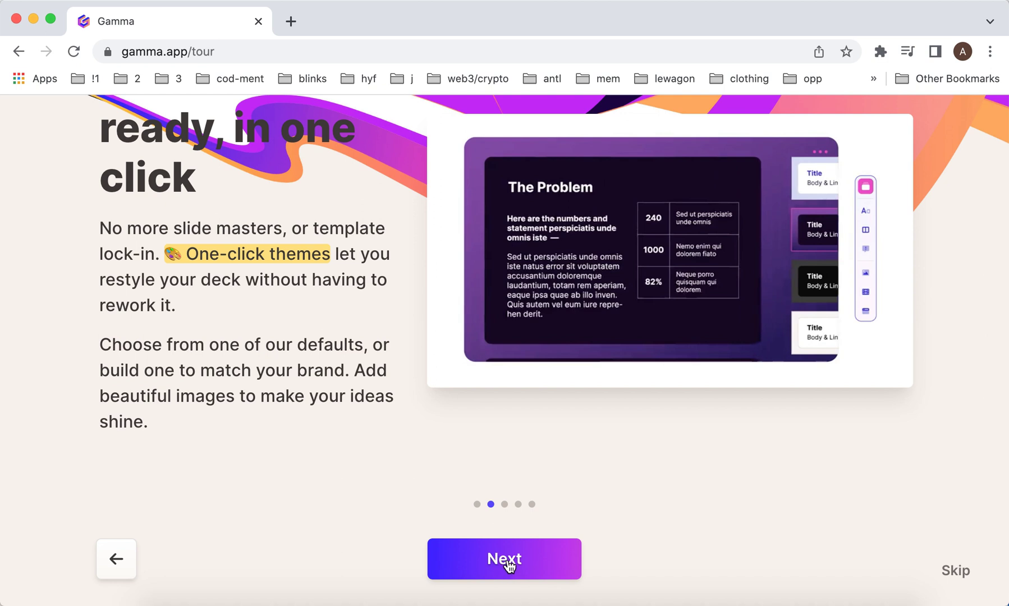
click(510, 566)
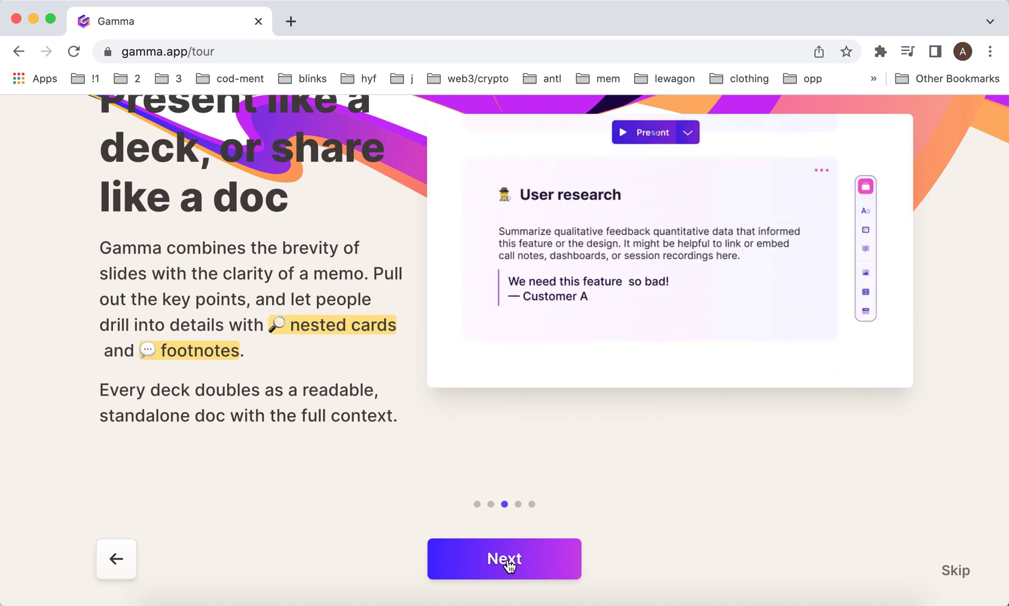
click(510, 566)
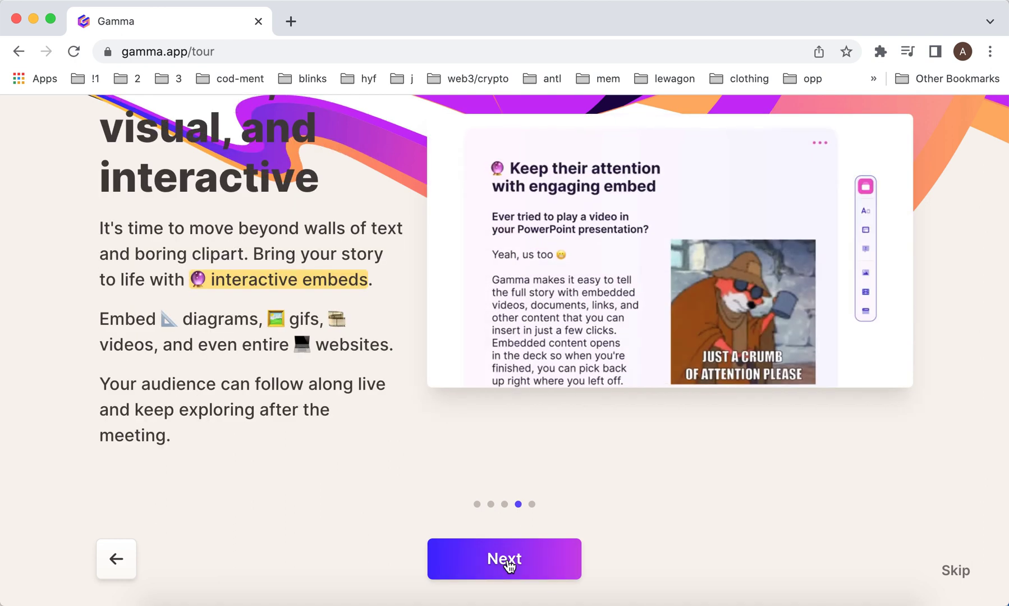
click(510, 561)
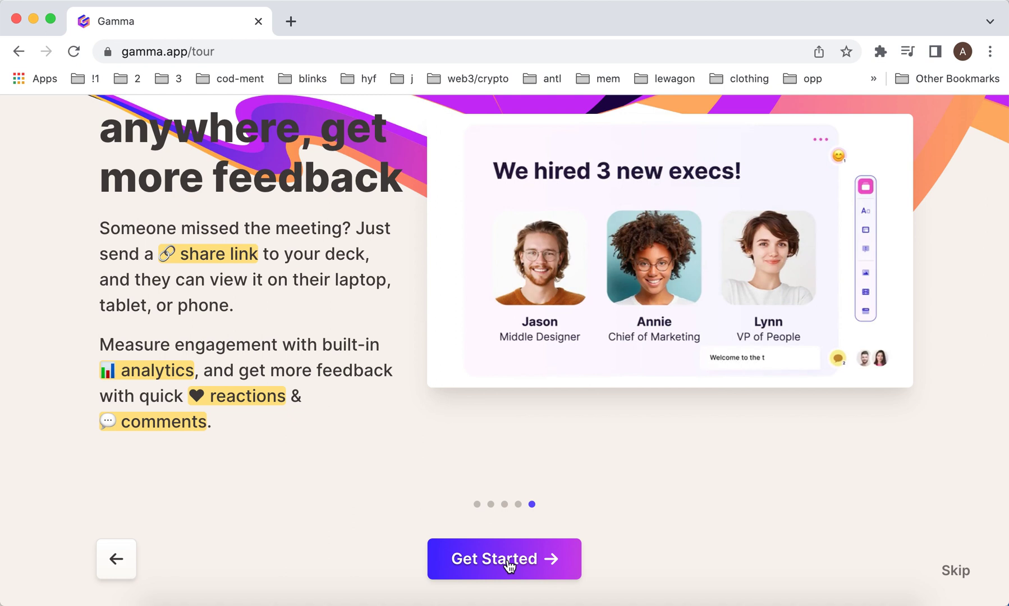
click(510, 561)
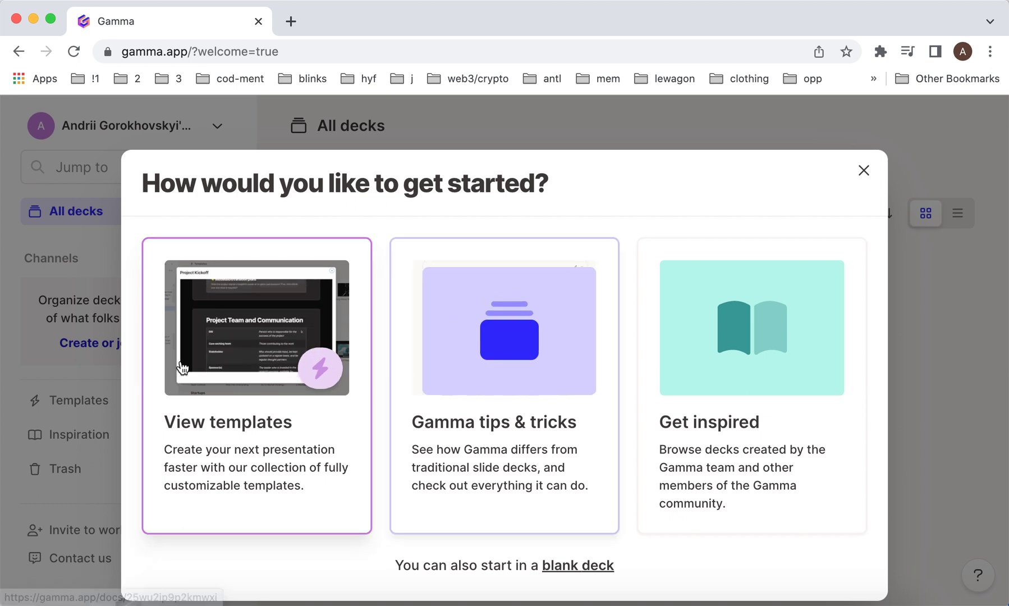
Step: Create a new deck from the Company All Hands template in the gallery
click(243, 369)
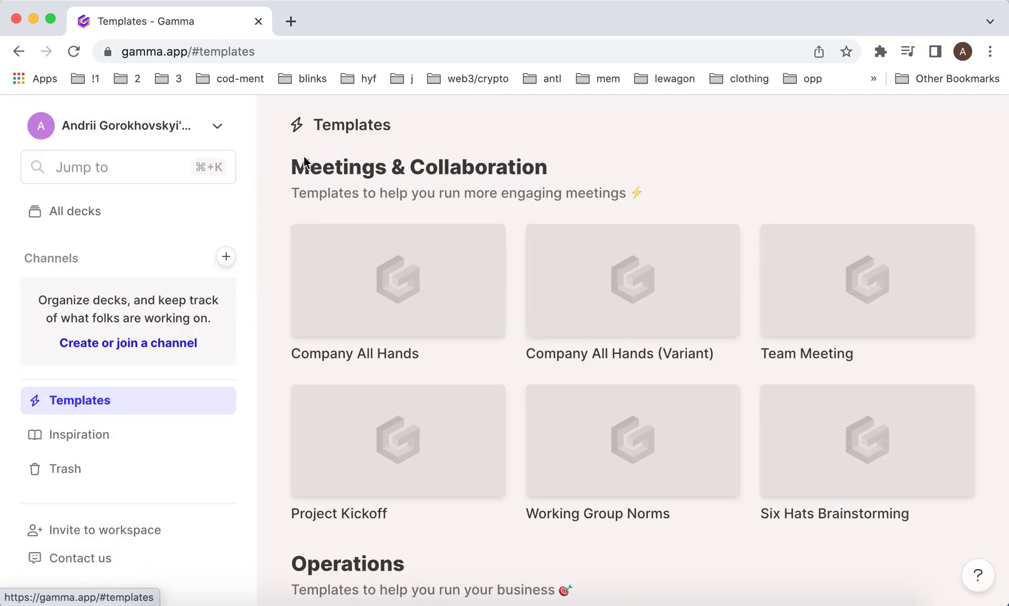
mouse_move(398, 280)
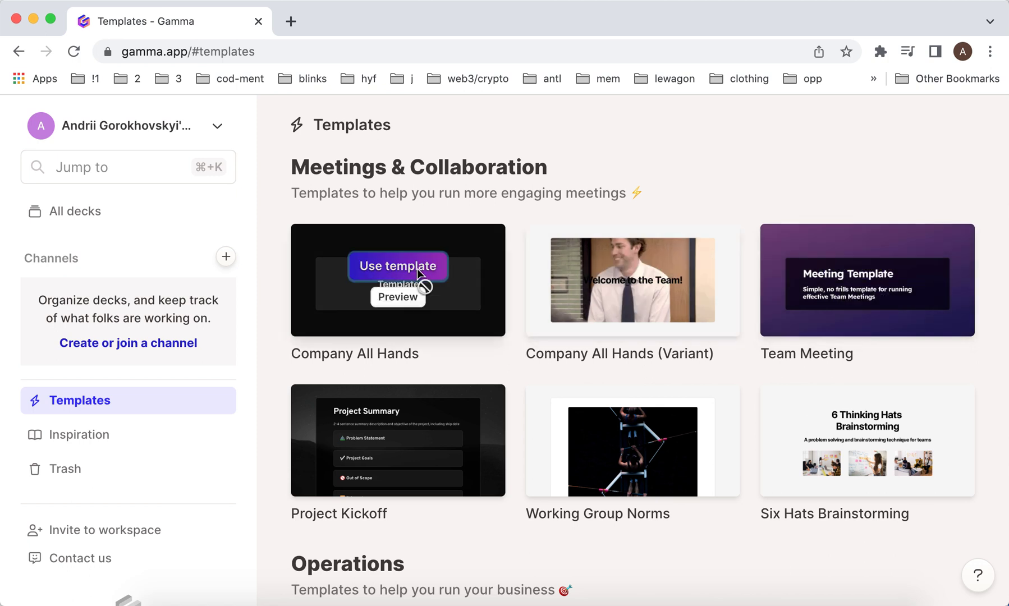
click(417, 273)
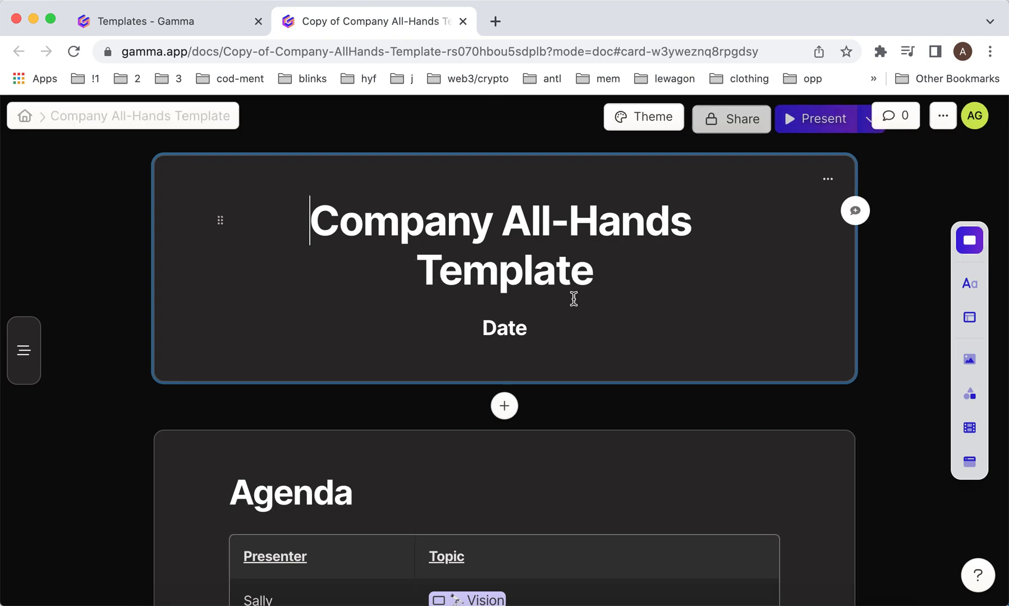
scroll(574, 298, down, 1)
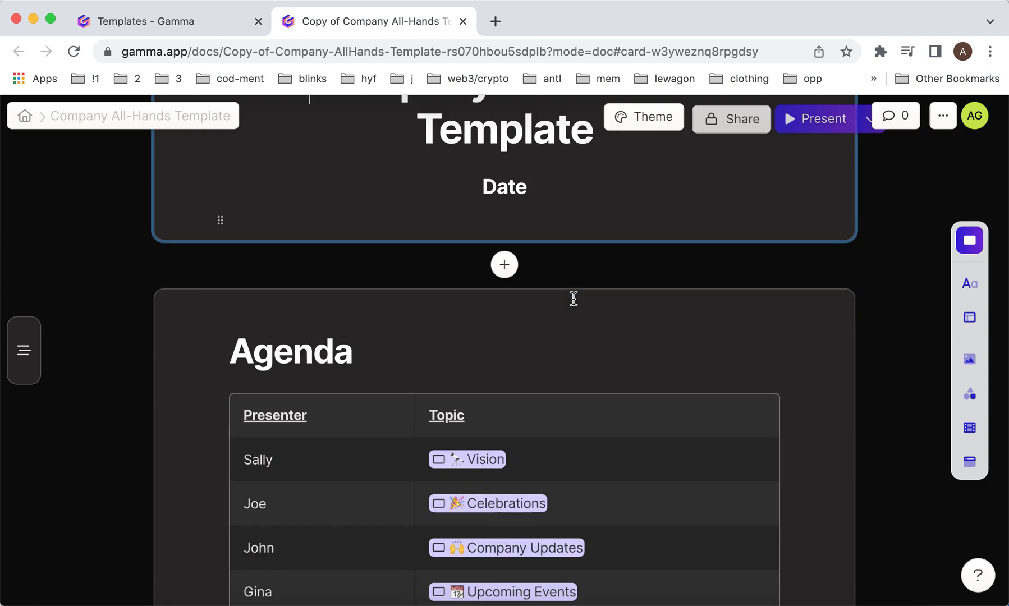
scroll(574, 299, down, 1)
scroll(574, 299, down, 2)
scroll(574, 300, down, 1)
scroll(574, 299, down, 4)
scroll(574, 299, down, 5)
scroll(574, 299, down, 3)
scroll(574, 299, down, 1)
scroll(574, 299, down, 6)
scroll(574, 299, down, 2)
scroll(574, 299, down, 3)
scroll(574, 300, down, 4)
scroll(576, 304, down, 1)
scroll(575, 305, down, 4)
Step: Expand the Update 1 nested card and select its diagram
click(393, 305)
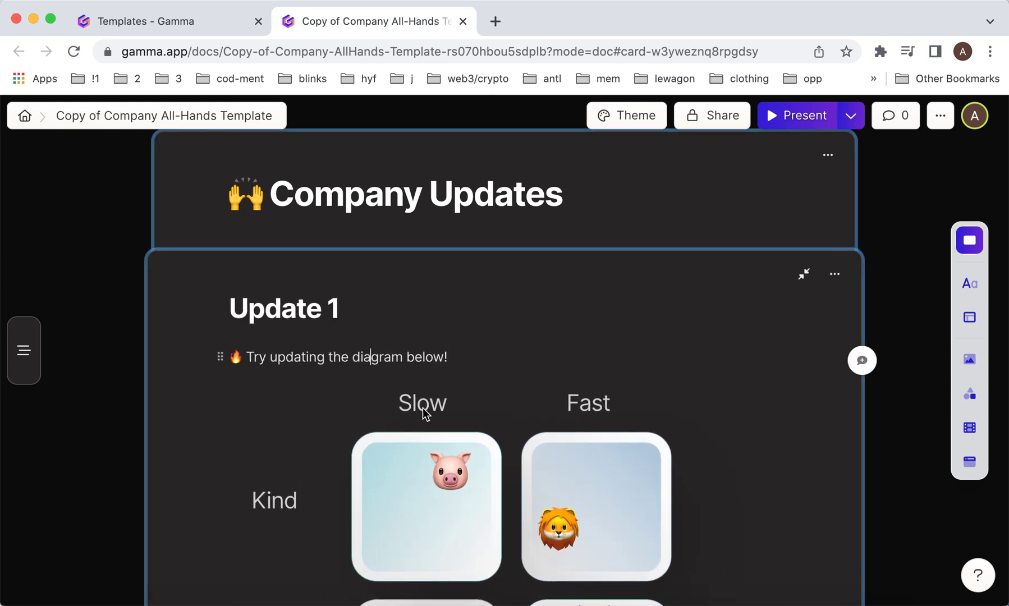
click(267, 521)
scroll(476, 450, down, 5)
scroll(476, 450, down, 5)
scroll(476, 450, down, 5)
scroll(476, 450, down, 3)
scroll(476, 450, down, 3)
scroll(476, 450, down, 5)
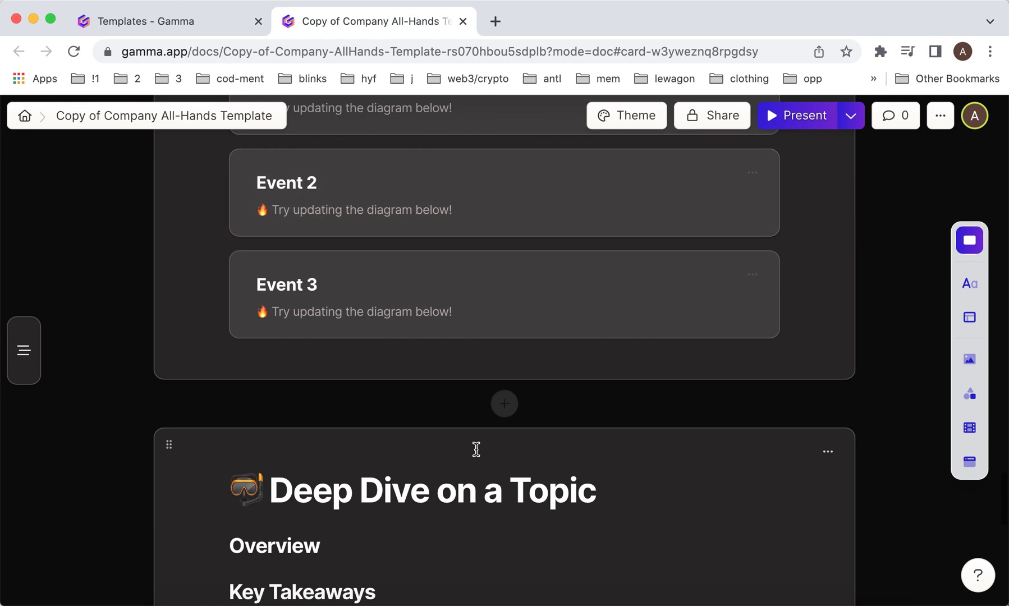
scroll(476, 450, down, 5)
scroll(476, 450, up, 3)
scroll(476, 450, up, 4)
scroll(476, 450, up, 4)
scroll(477, 455, up, 5)
scroll(478, 455, up, 5)
scroll(477, 456, up, 3)
scroll(477, 456, up, 4)
scroll(478, 455, up, 5)
scroll(478, 456, up, 3)
scroll(477, 455, up, 3)
mouse_move(505, 388)
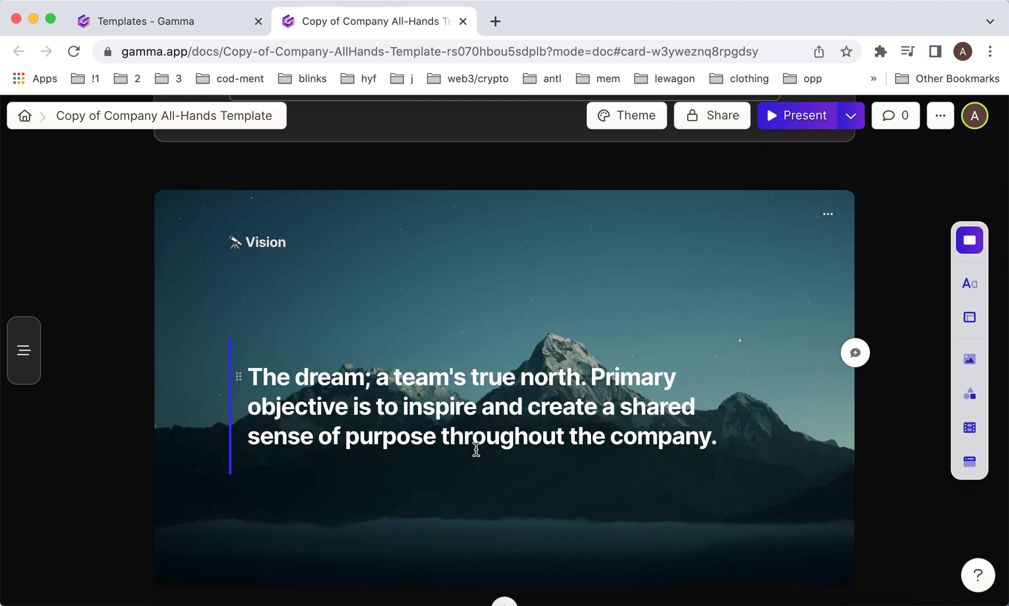
scroll(476, 450, up, 5)
scroll(475, 450, up, 4)
scroll(476, 450, up, 5)
scroll(476, 450, up, 3)
scroll(476, 450, up, 1)
scroll(475, 450, down, 5)
scroll(476, 450, down, 6)
scroll(476, 450, down, 5)
scroll(491, 358, up, 2)
scroll(491, 357, up, 1)
scroll(465, 268, up, 4)
scroll(466, 268, up, 1)
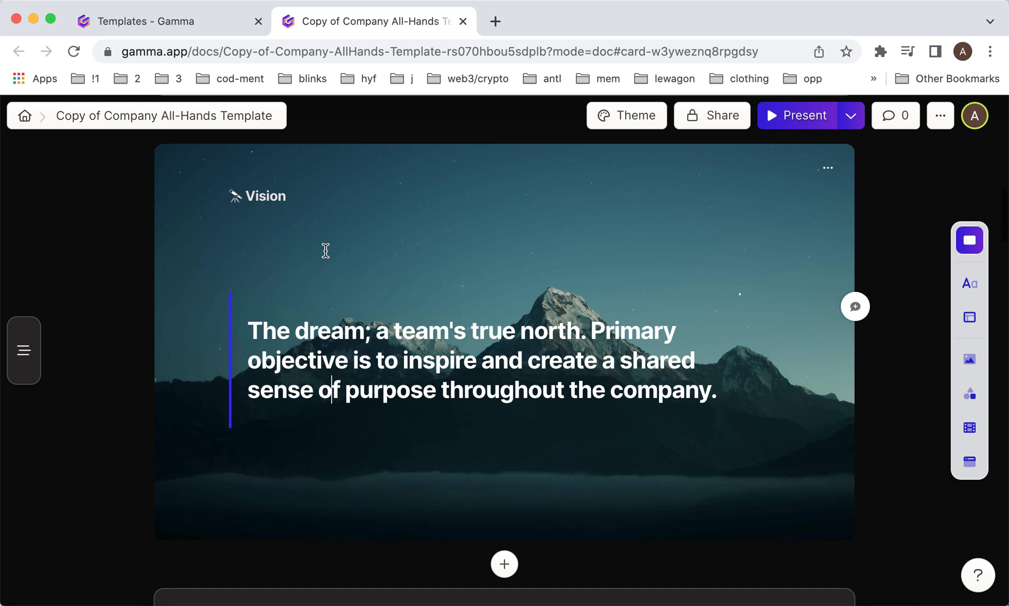
Step: Insert an empty line above the dream quote on the Vision card and return to All decks
click(325, 250)
click(249, 330)
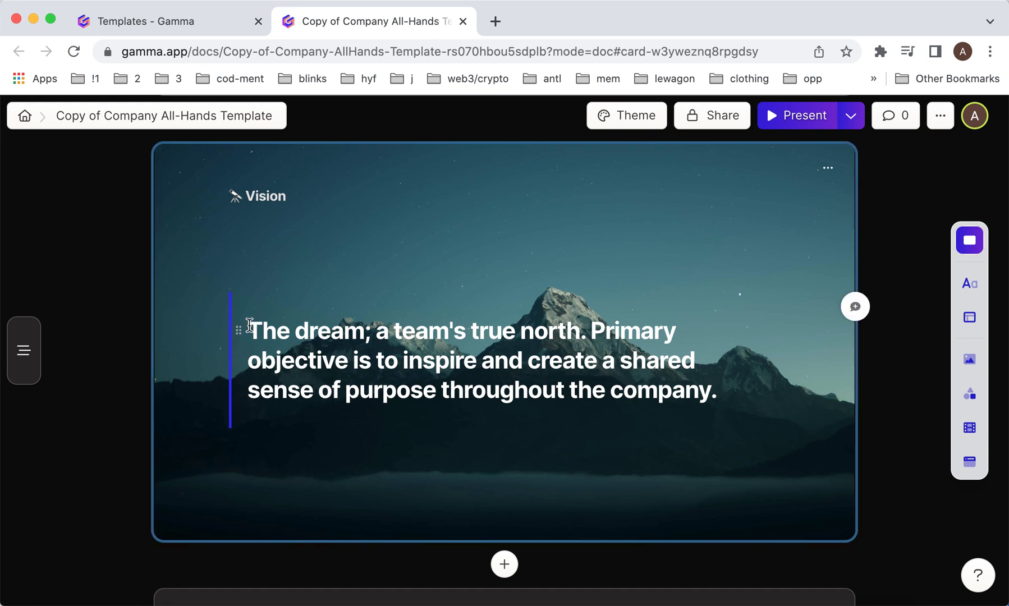
key(Return)
text(Some quote)
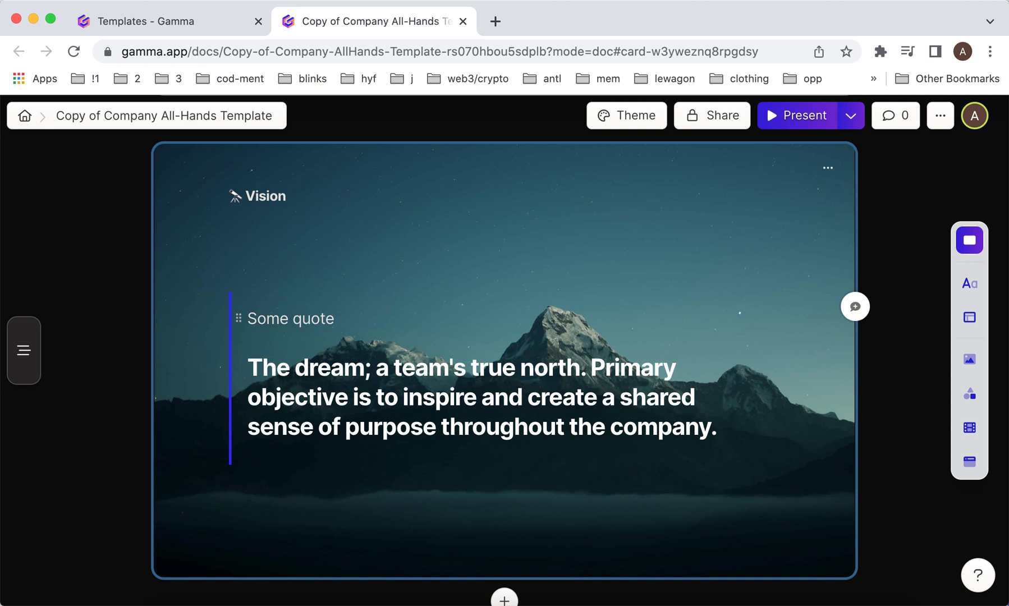
click(26, 116)
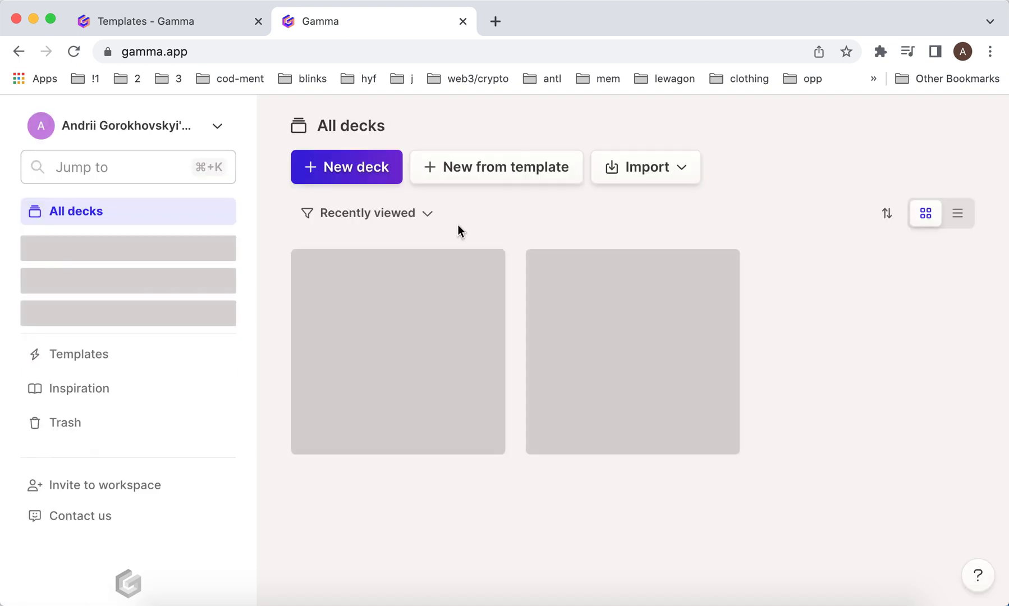
Step: Create a blank deck 'New deck' and write 'Hello this is a test deck' on the second card
click(357, 174)
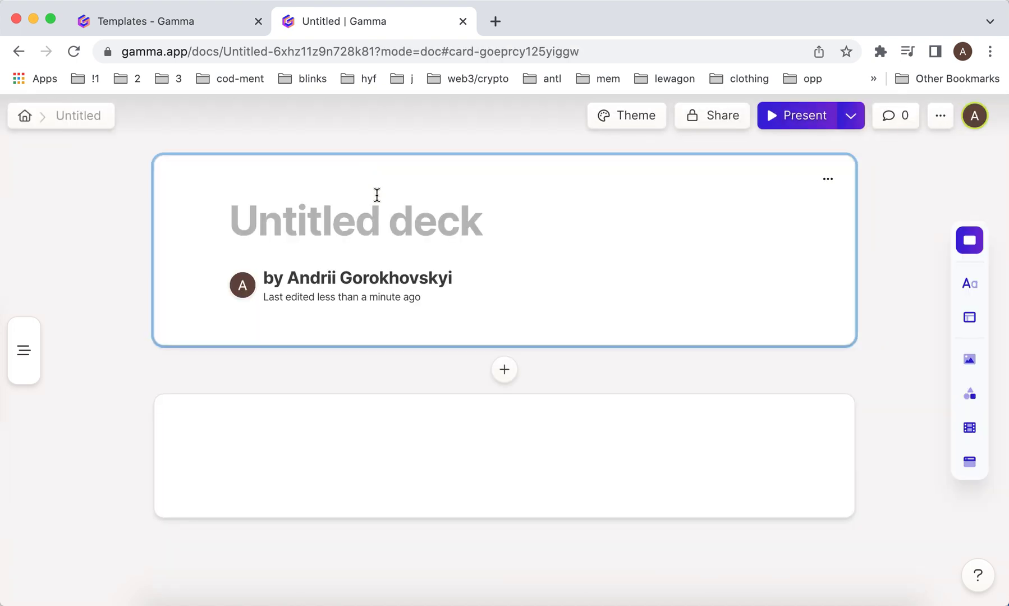
text(New deck)
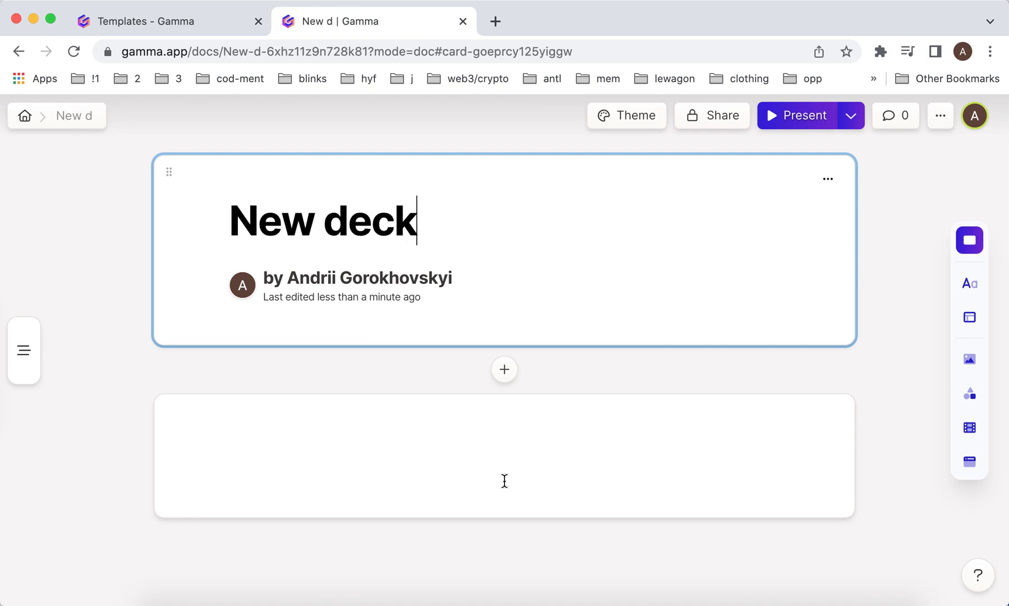
click(505, 481)
text(Hello this is a )
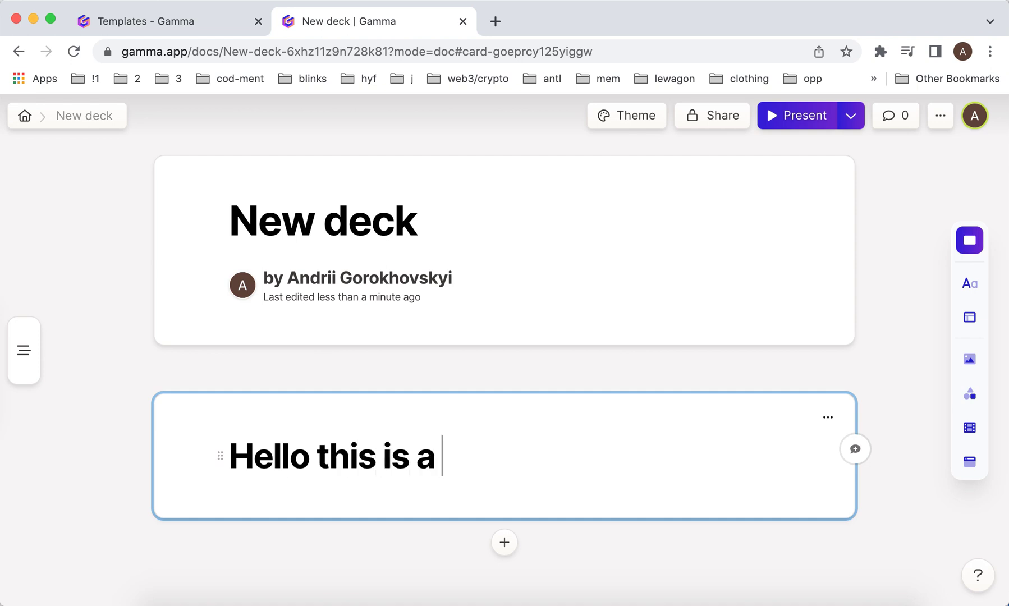
text(test deck)
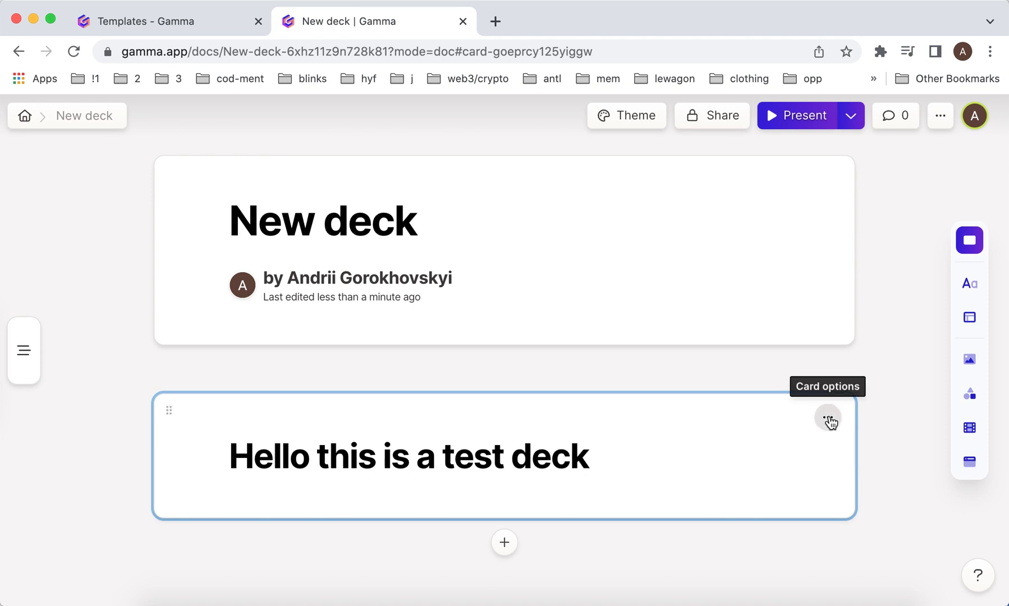
Step: Choose GIFs from GIPHY for the second card, crashing the editor with 'No node after pos 42'
click(828, 419)
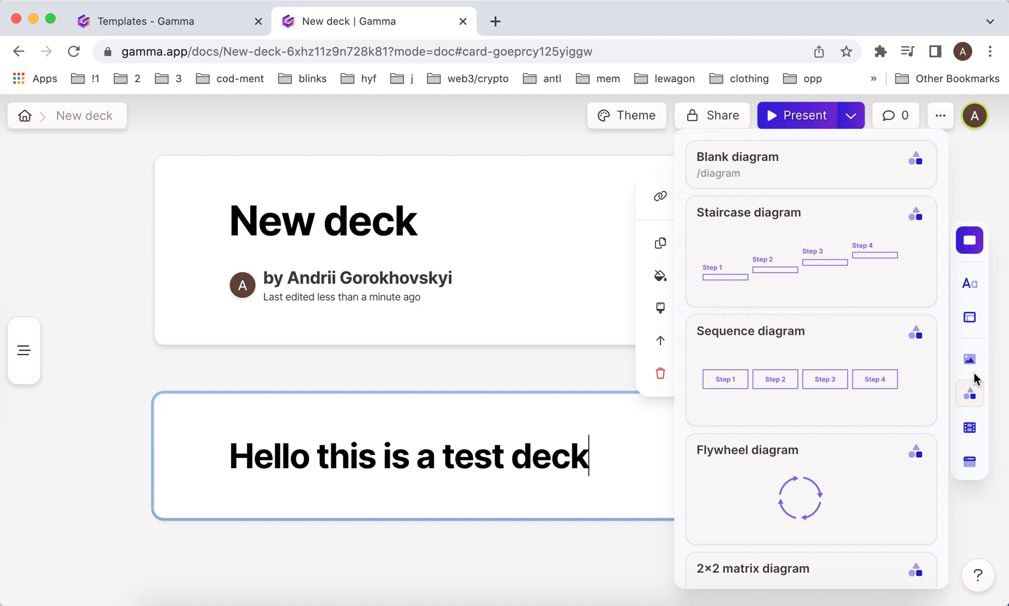
mouse_move(970, 359)
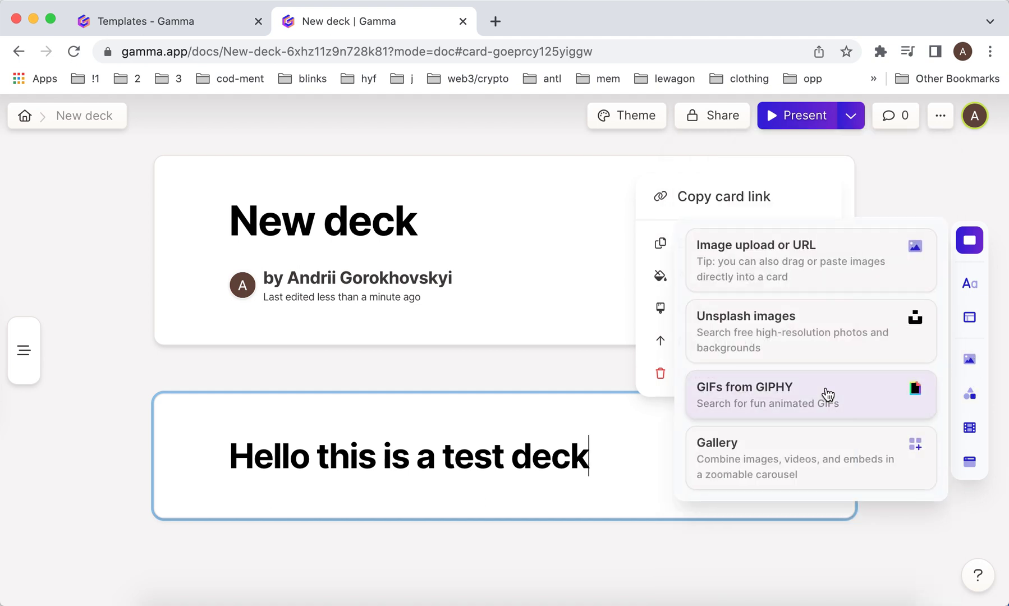
click(827, 392)
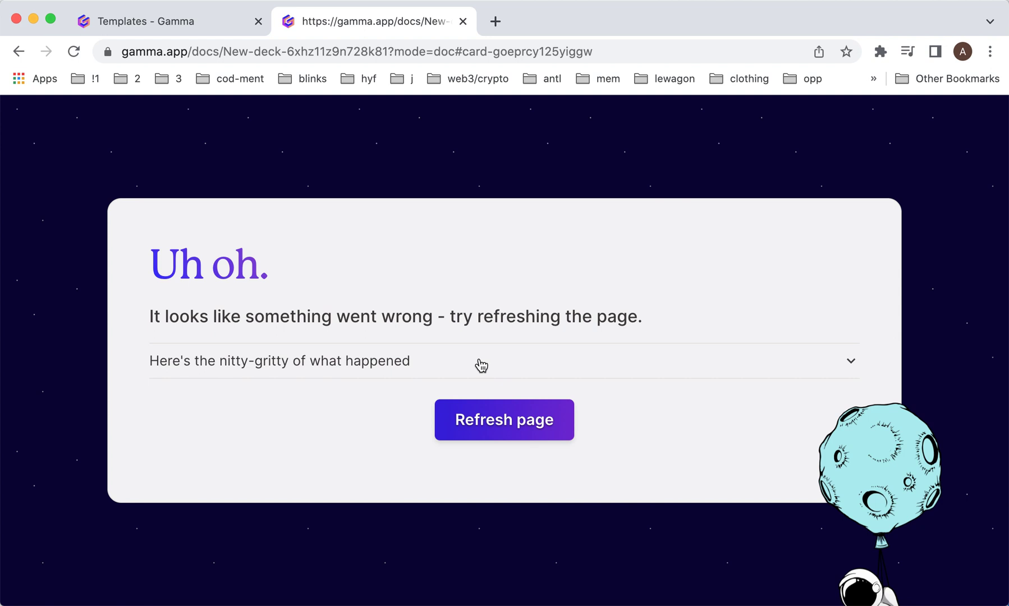
click(480, 365)
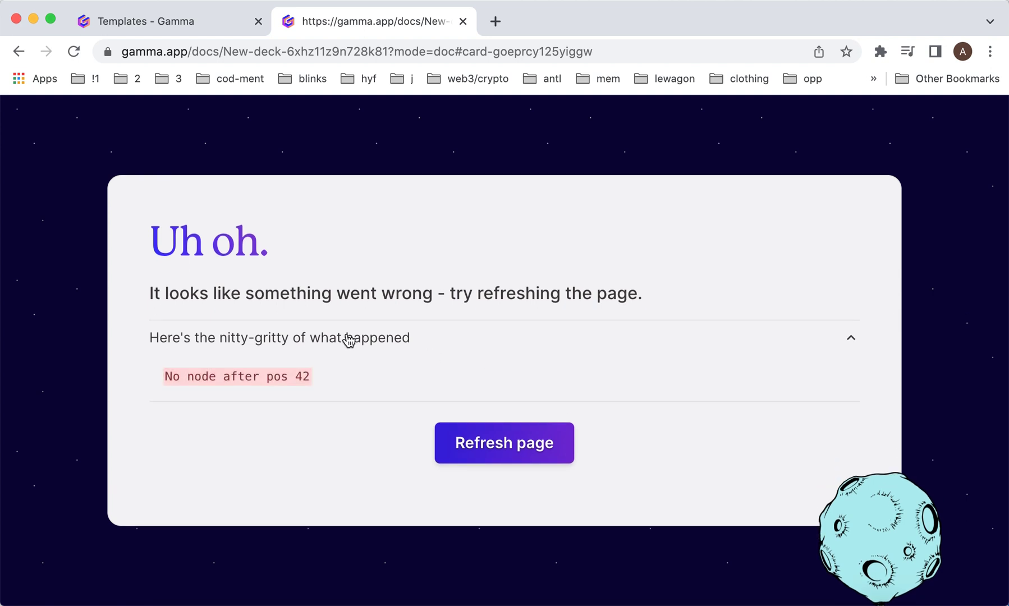
Step: Refresh the page to recover the deck and open media options for the image placeholder
click(524, 446)
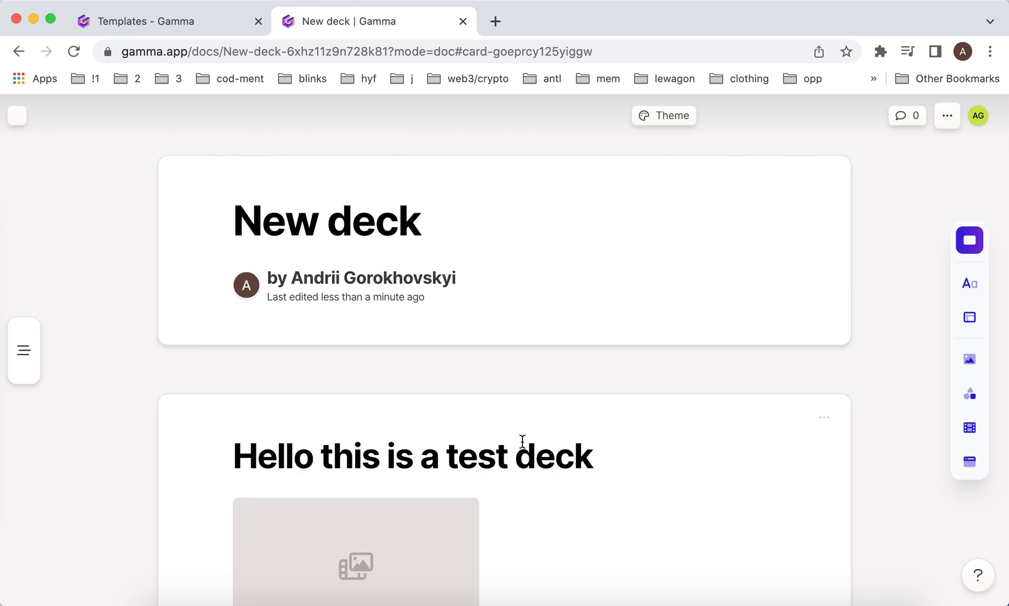
scroll(552, 379, down, 2)
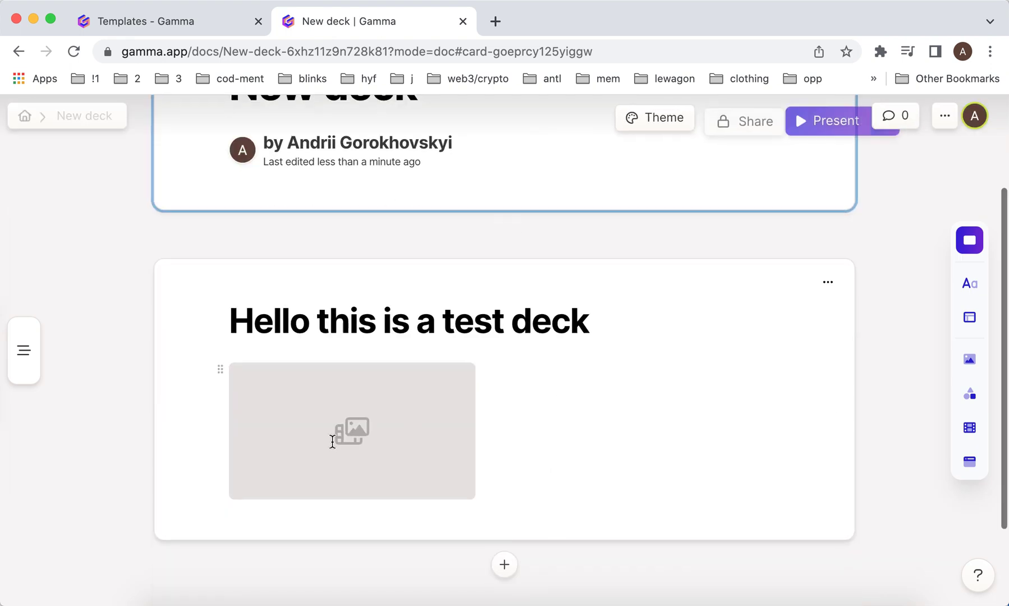
click(348, 435)
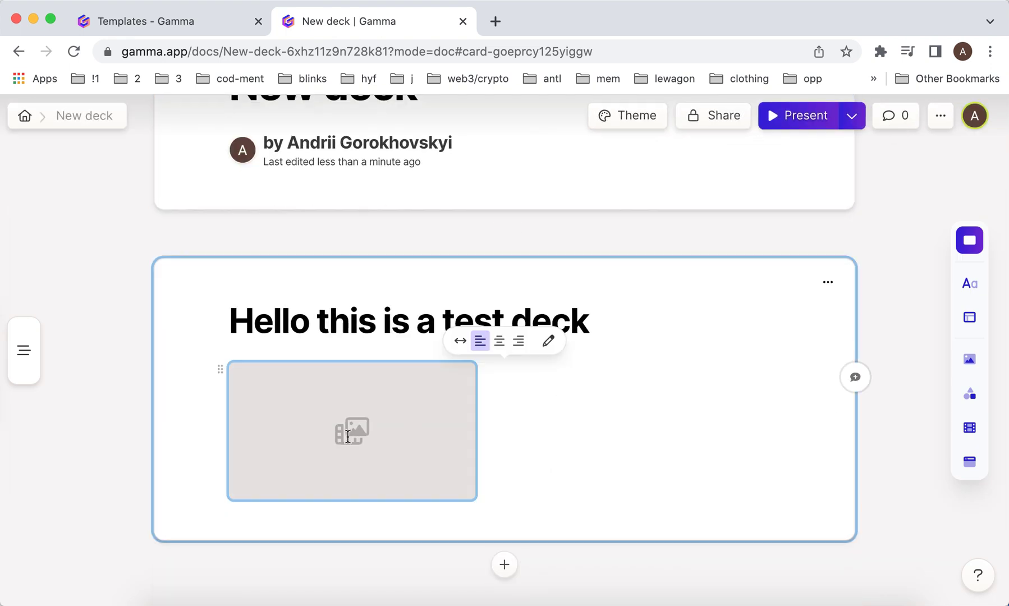
click(550, 342)
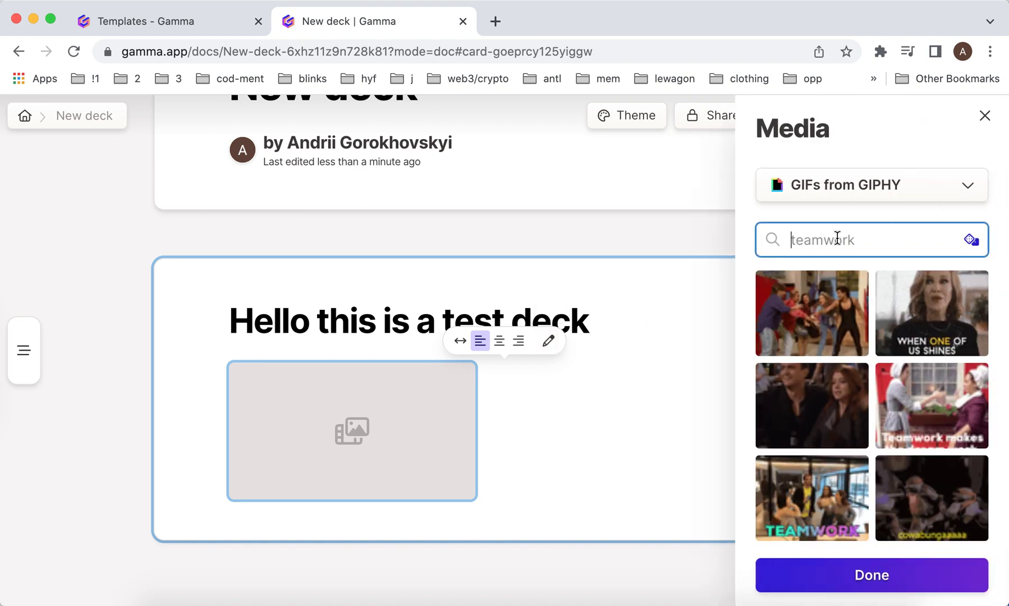
Step: Search GIPHY for 'homer' and insert the first Homer GIF into the test card
click(837, 239)
text(homer)
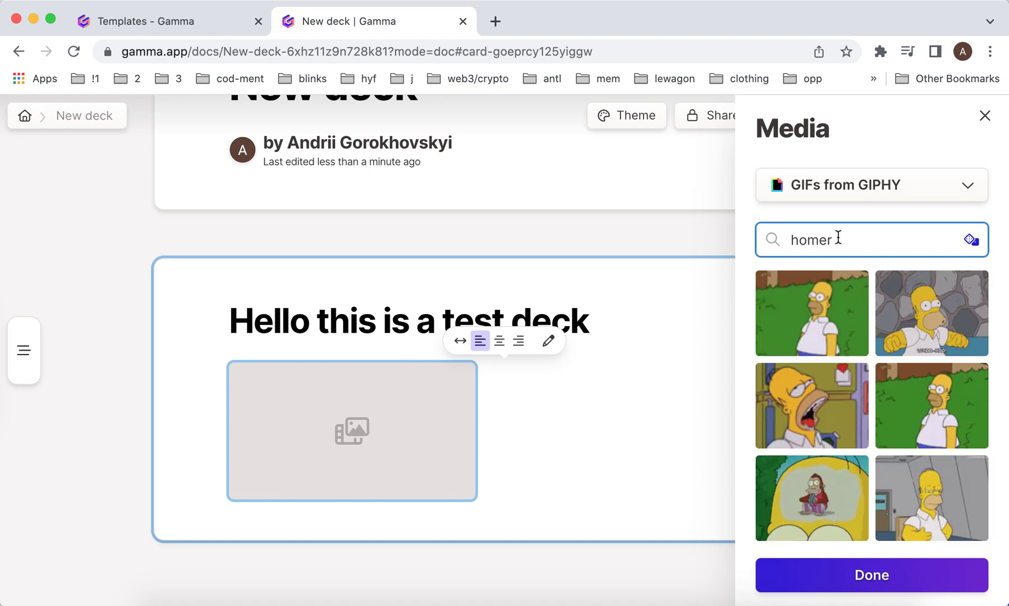
click(820, 322)
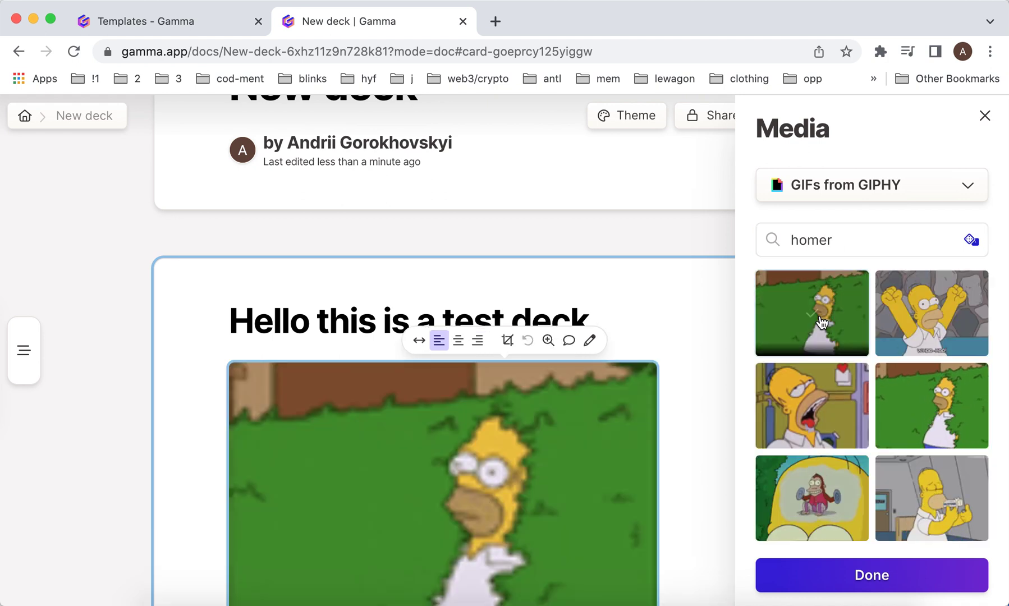
scroll(473, 355, down, 3)
click(982, 120)
scroll(716, 284, down, 3)
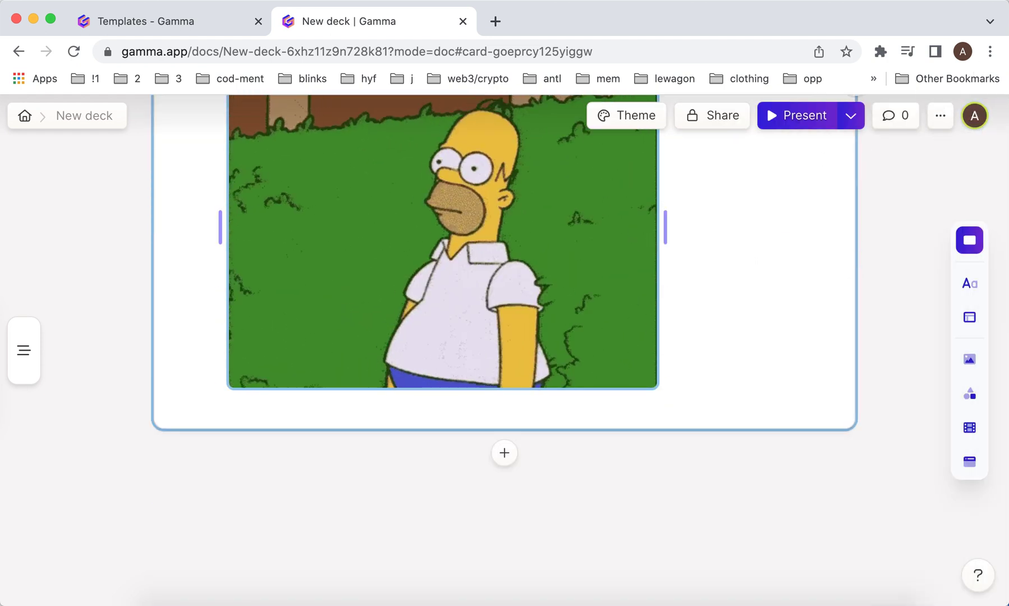
scroll(709, 311, up, 3)
click(551, 276)
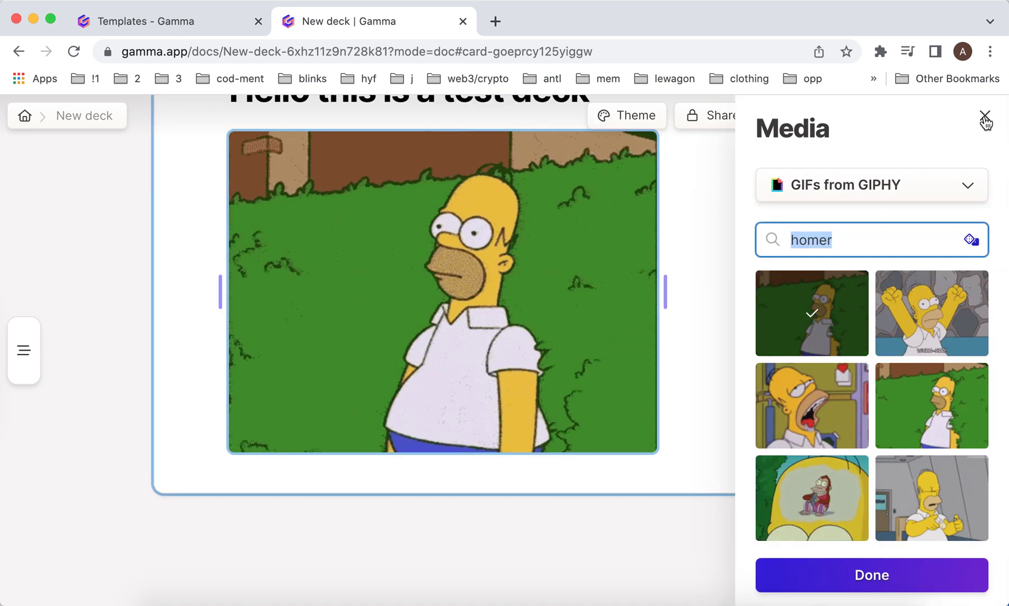
click(986, 120)
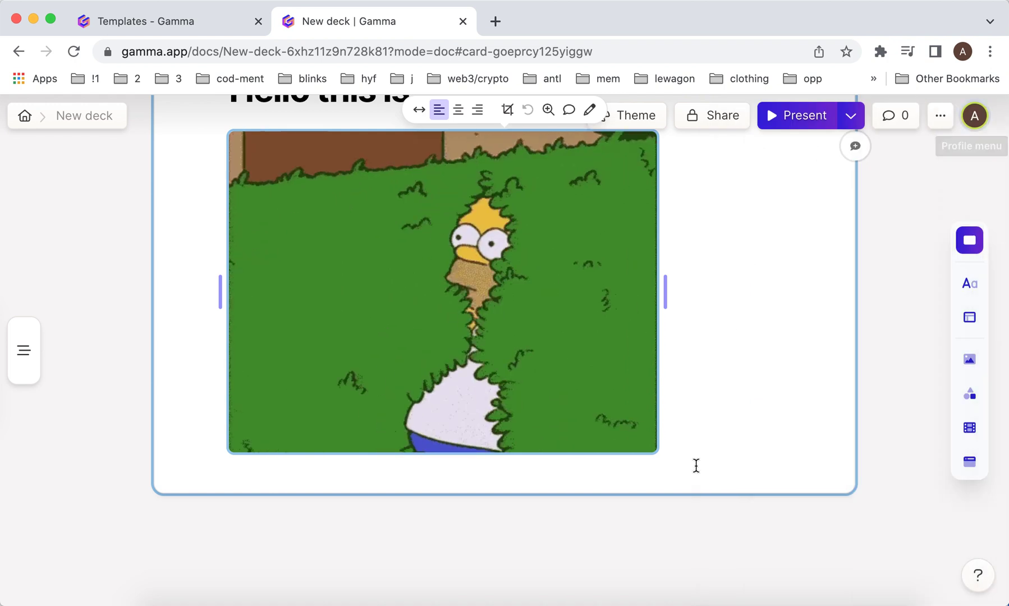
click(729, 451)
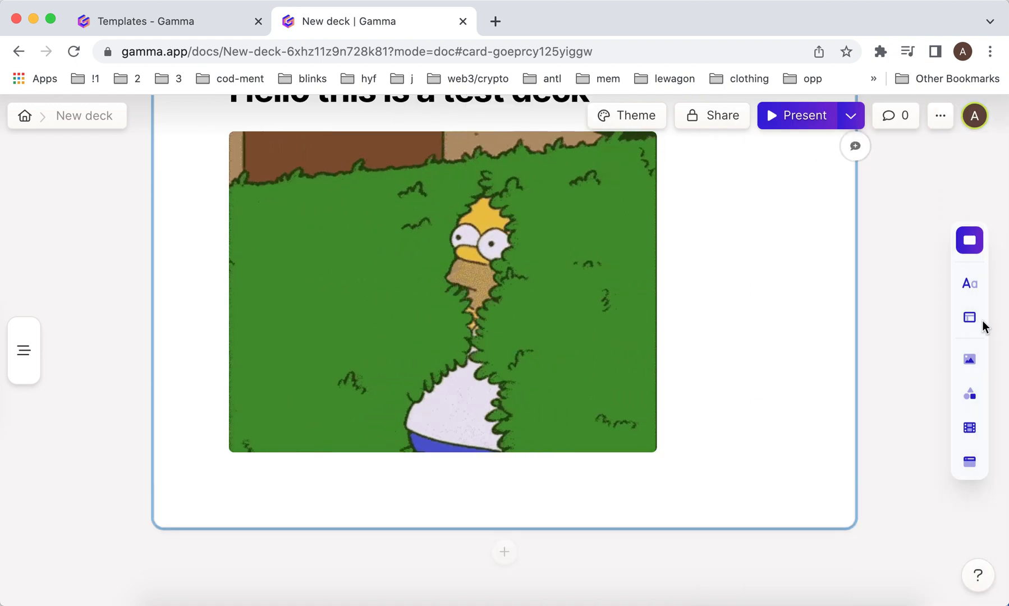
Step: Browse the video and app embed options, then add an empty third card below the GIF card
click(970, 428)
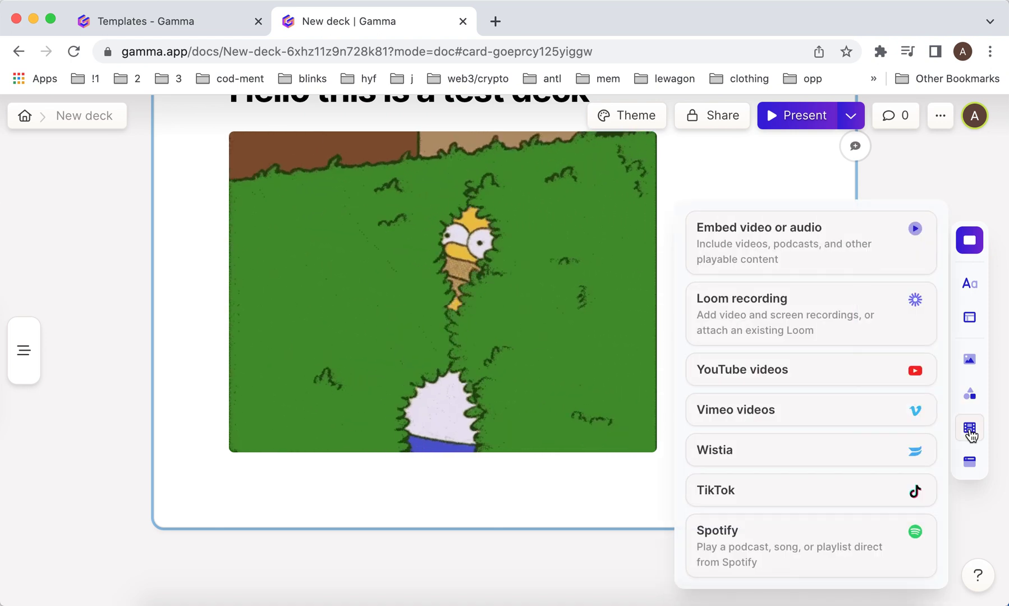
click(976, 469)
click(976, 468)
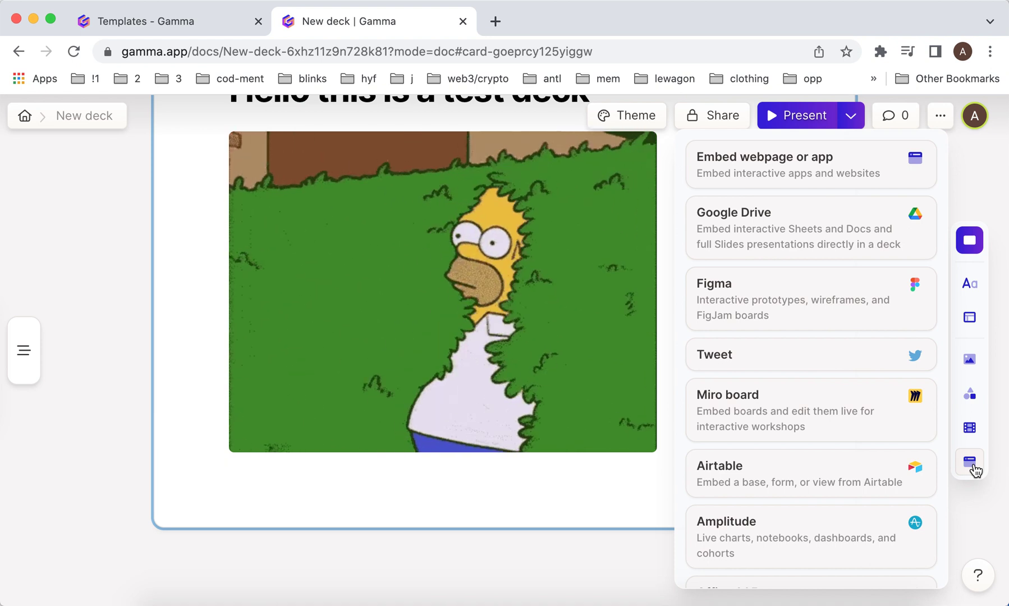
scroll(570, 460, down, 3)
click(561, 420)
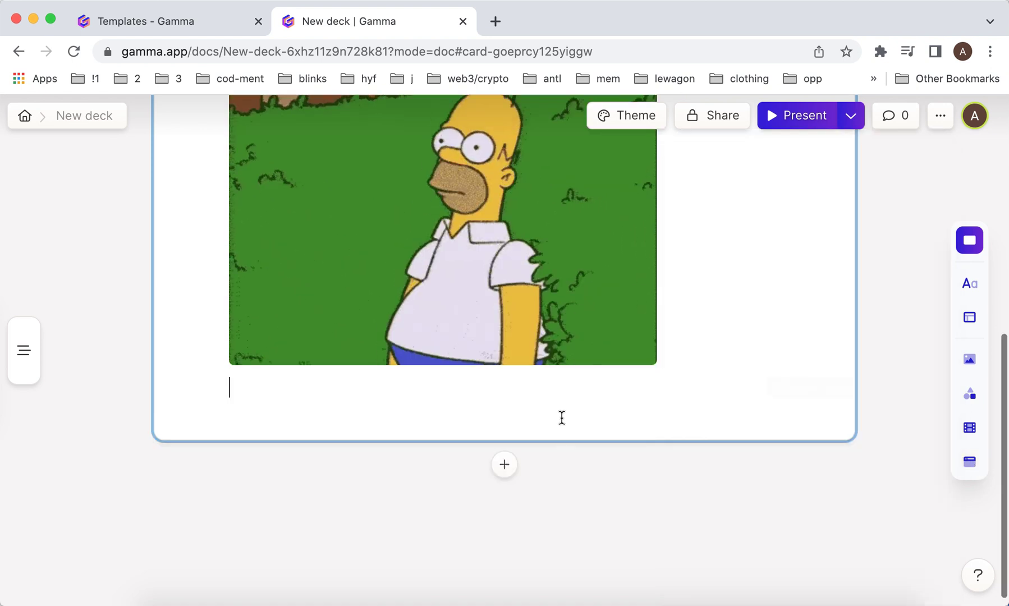
click(504, 465)
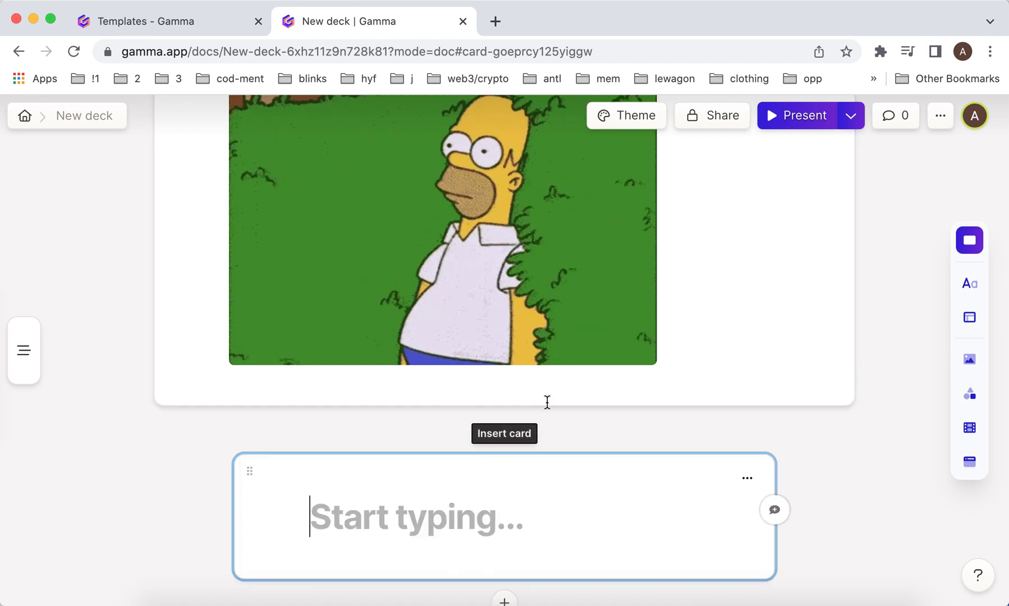
scroll(547, 402, up, 5)
scroll(547, 402, up, 5)
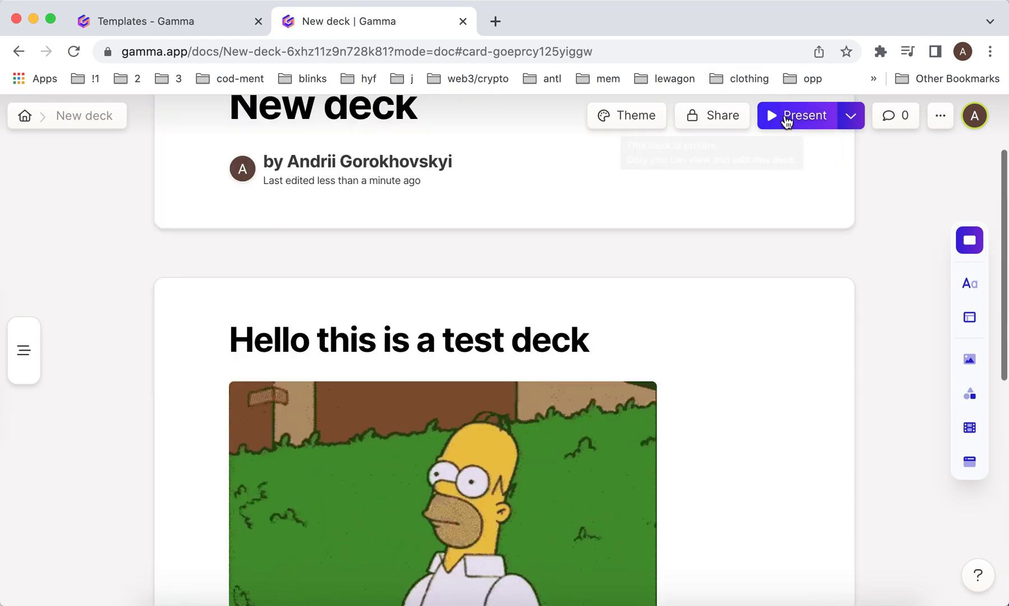
click(786, 120)
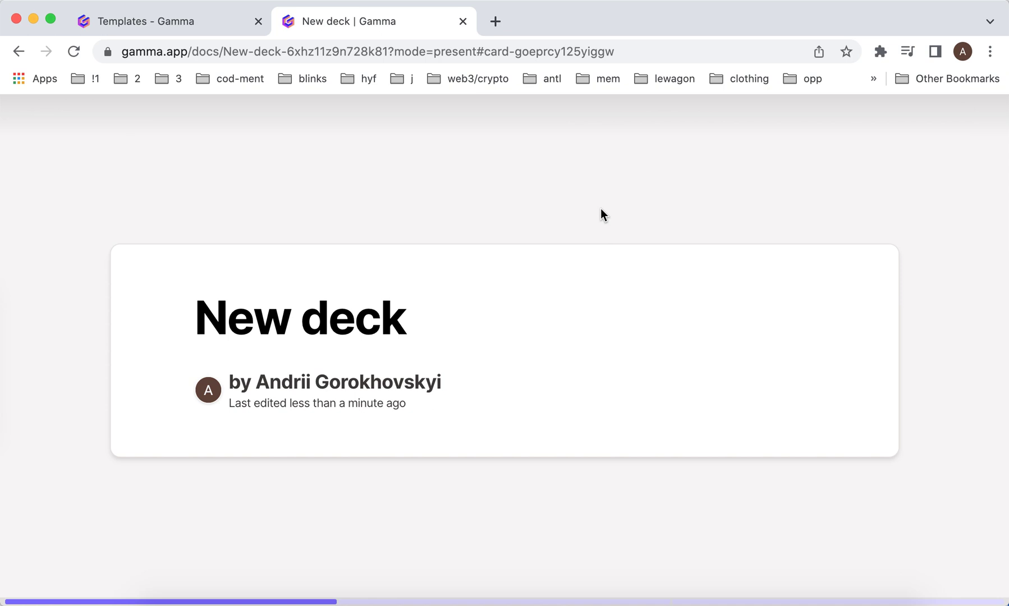
key(Down)
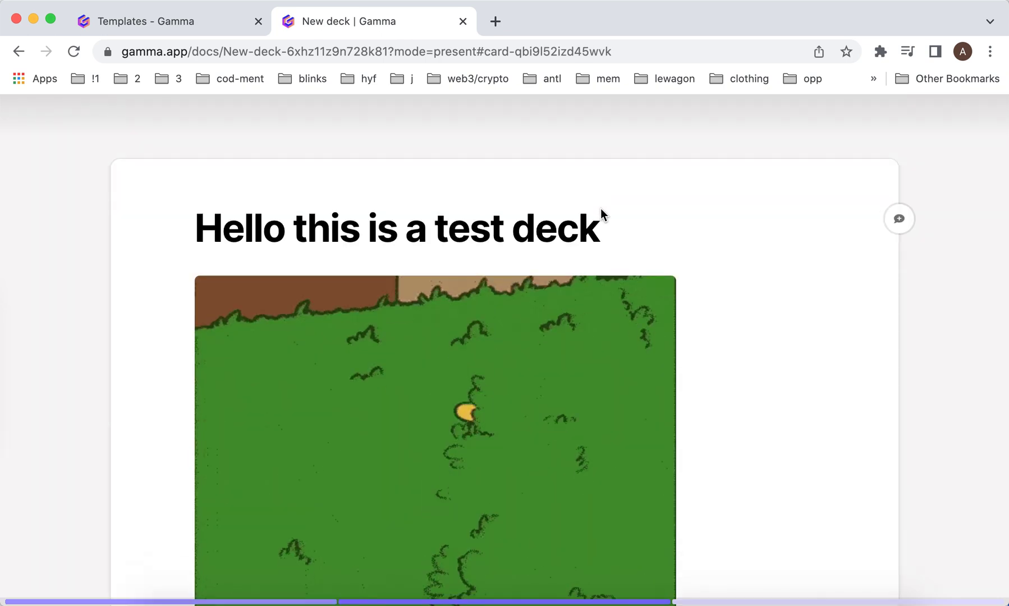
key(Down)
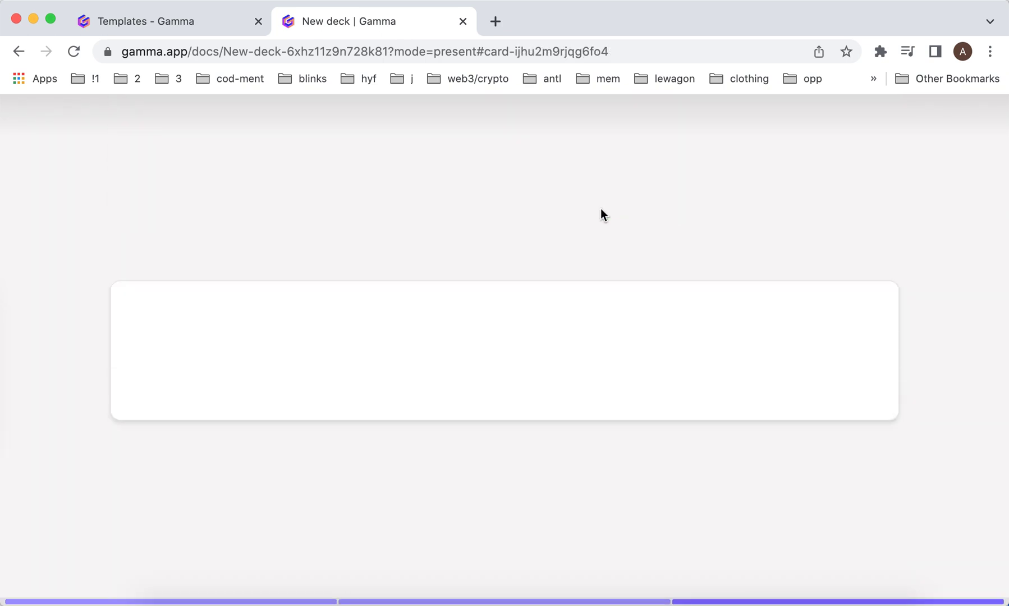
key(Up)
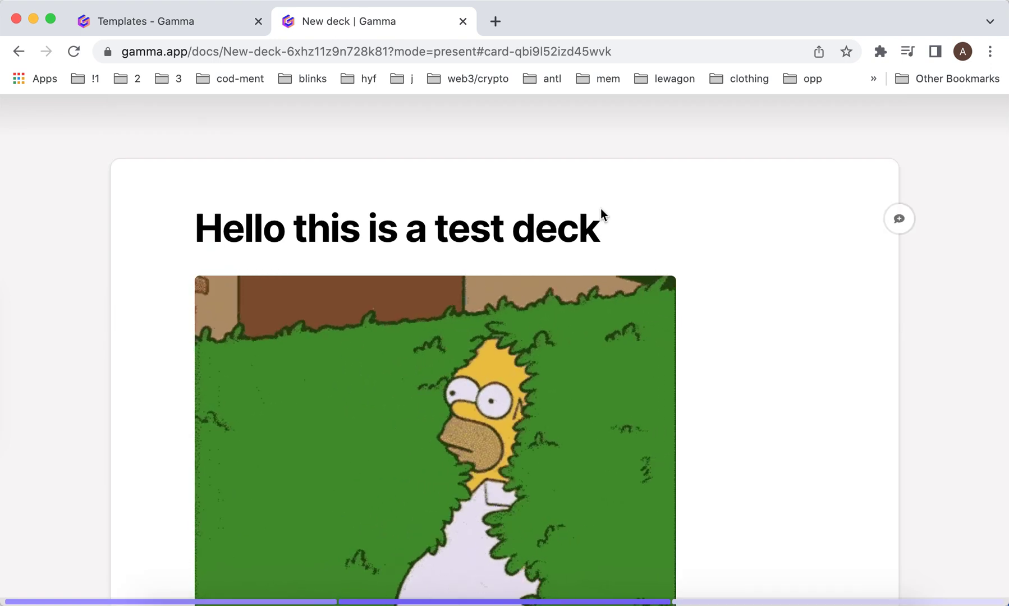
key(Up)
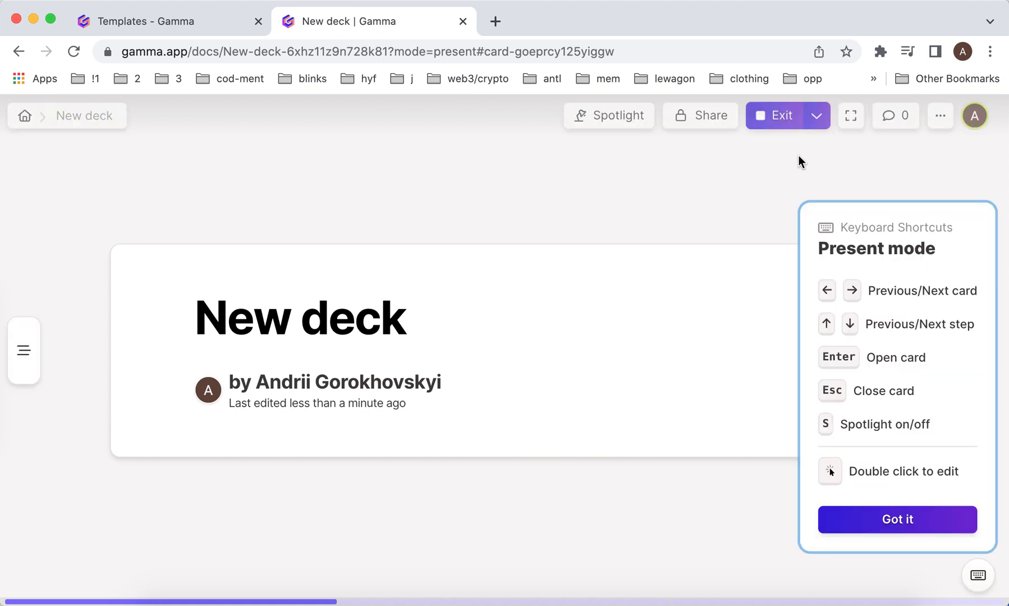
click(769, 118)
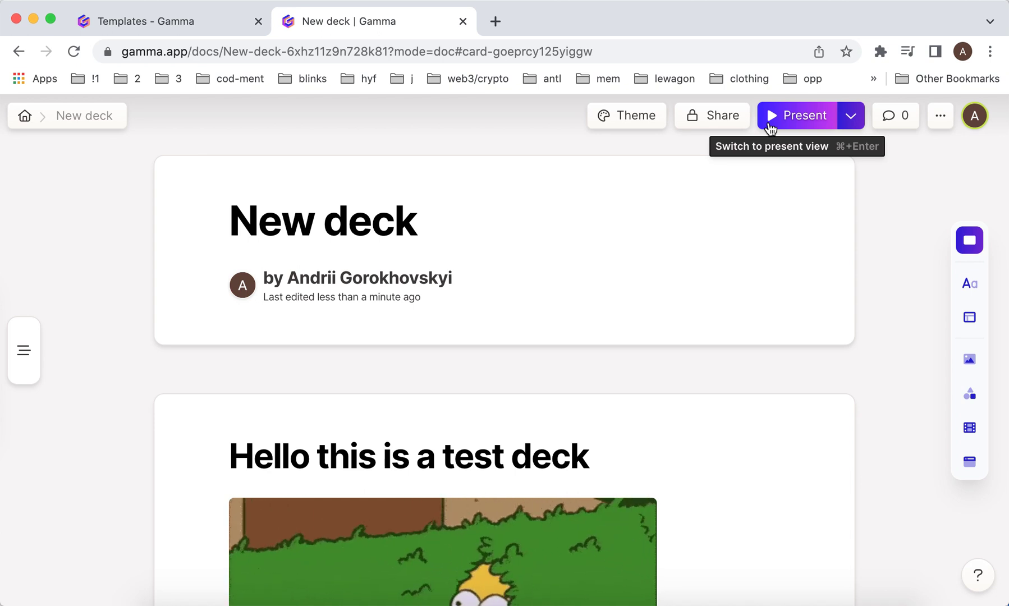
scroll(514, 348, down, 3)
scroll(514, 348, down, 3)
scroll(514, 348, down, 3)
Step: Review the Share settings for New deck, then return to the All decks home page
click(939, 115)
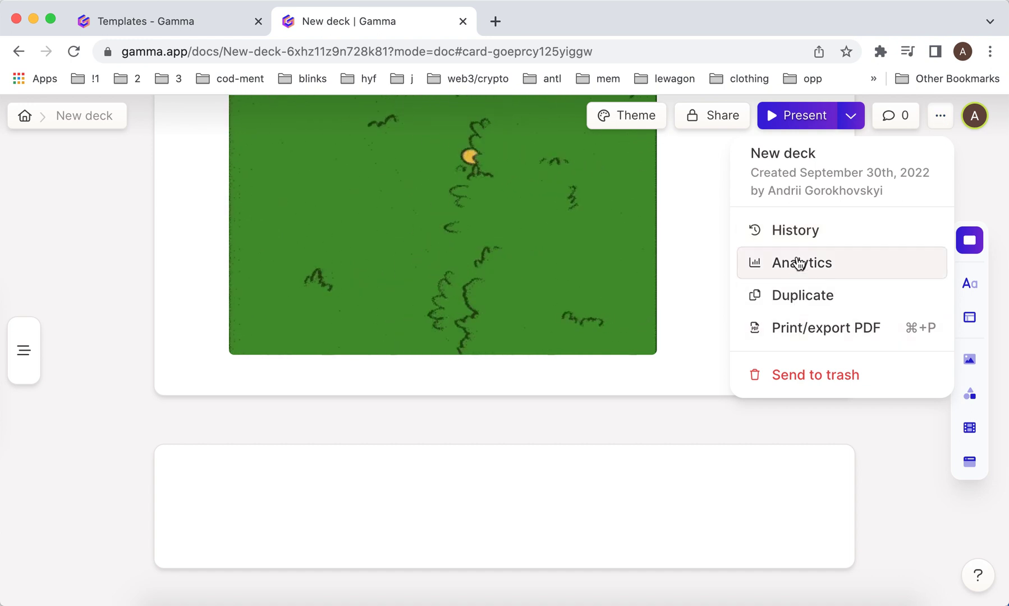
click(711, 120)
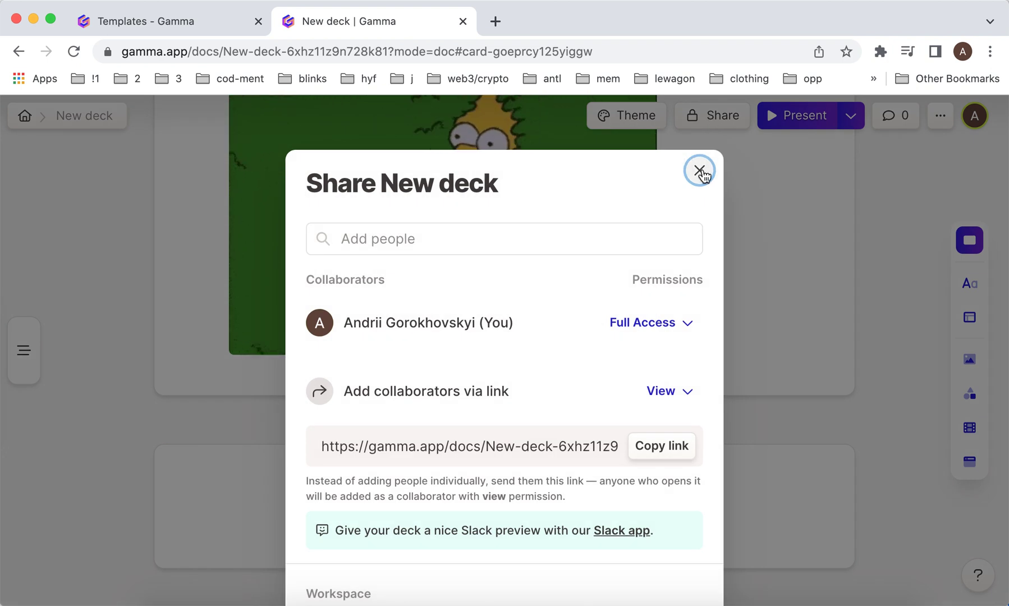
click(699, 171)
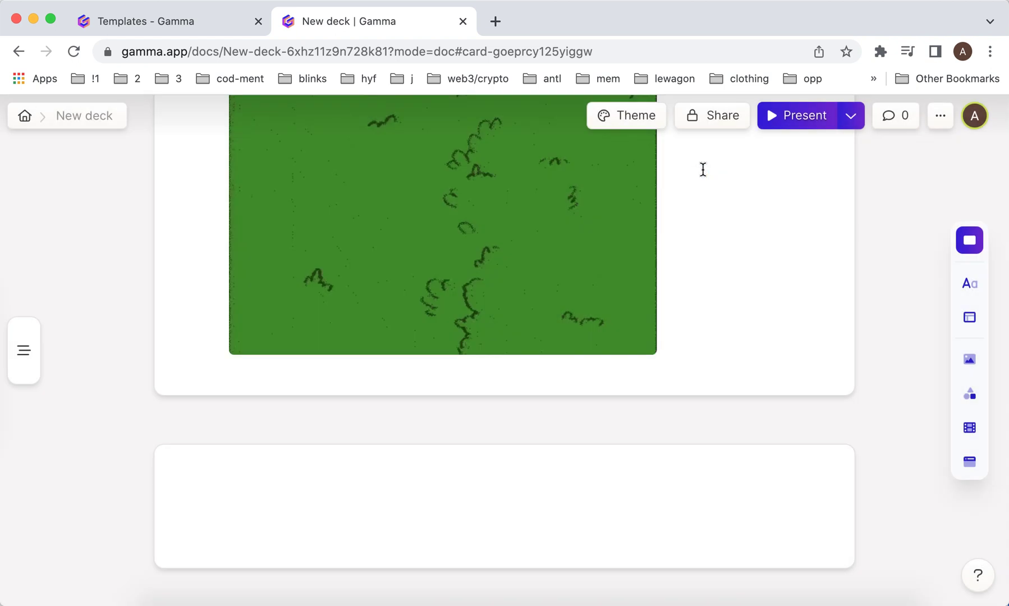
click(25, 117)
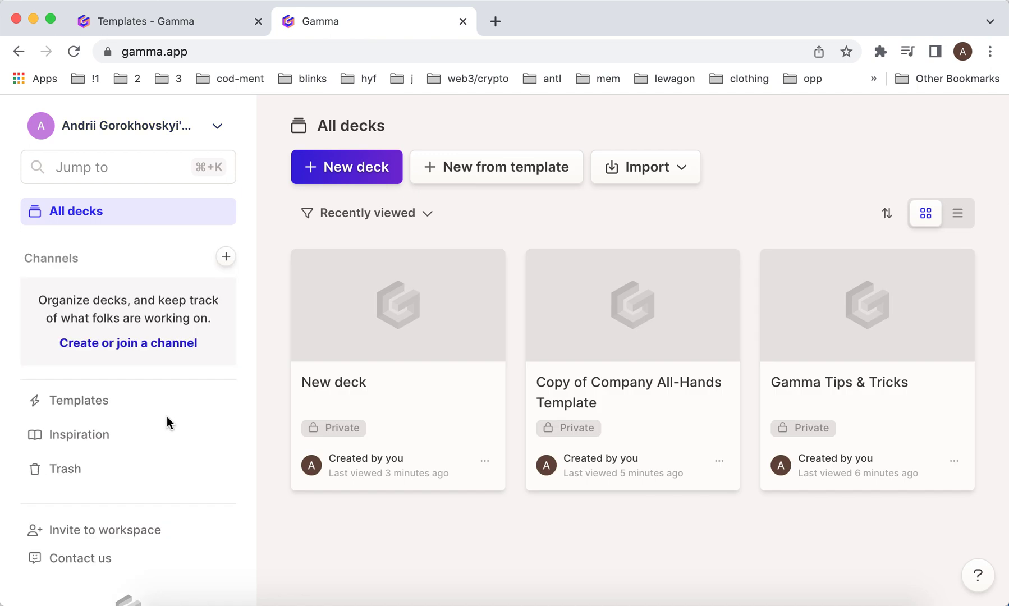
scroll(166, 416, down, 1)
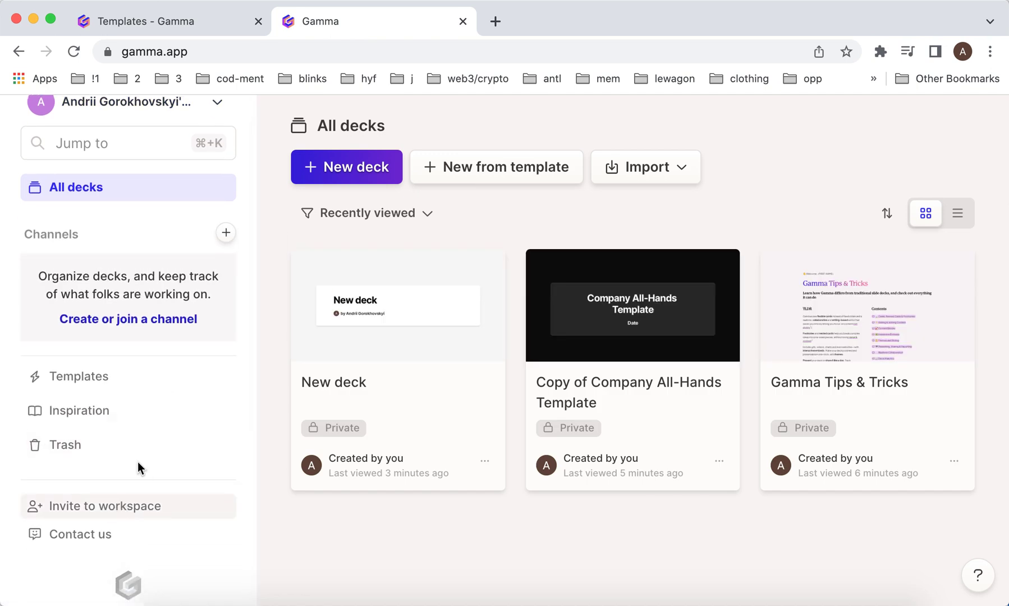
scroll(137, 463, up, 1)
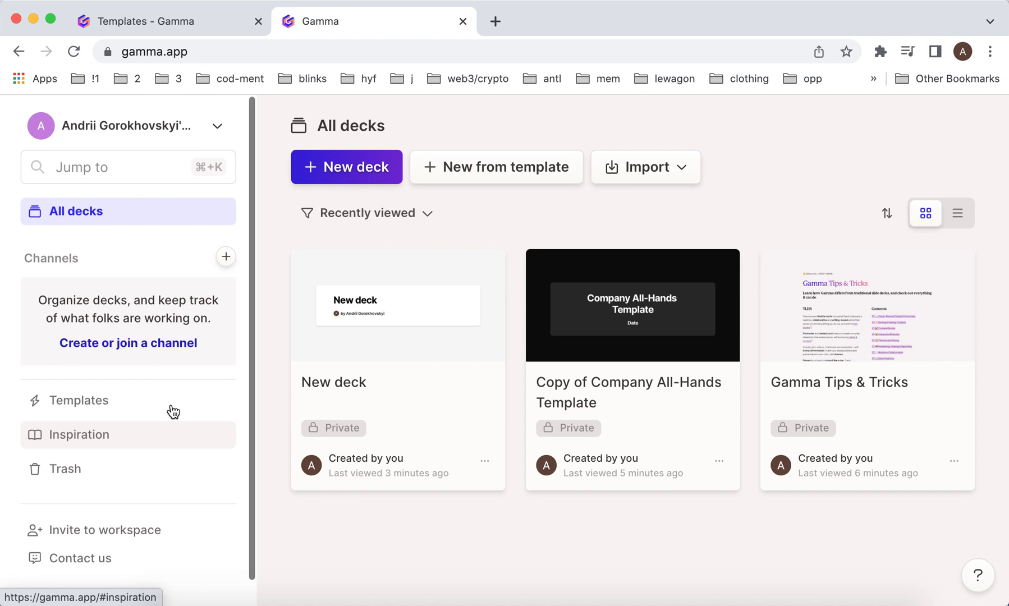
Step: Review the workspace settings and members, then bring up the Invite to workspace option
click(218, 126)
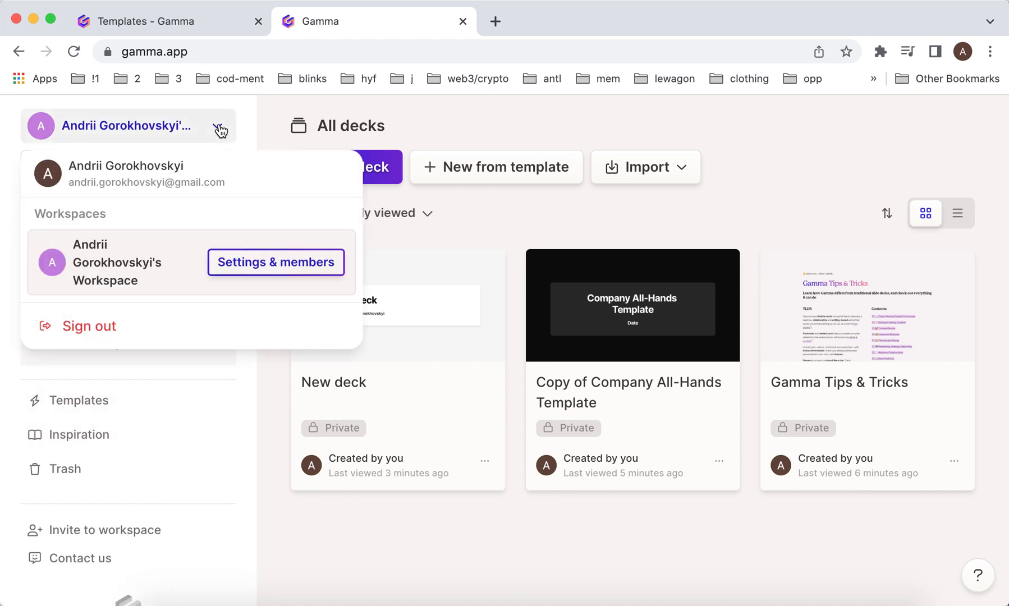
click(255, 262)
scroll(429, 315, down, 2)
scroll(429, 314, down, 4)
scroll(429, 314, down, 2)
scroll(429, 315, up, 2)
scroll(429, 315, up, 4)
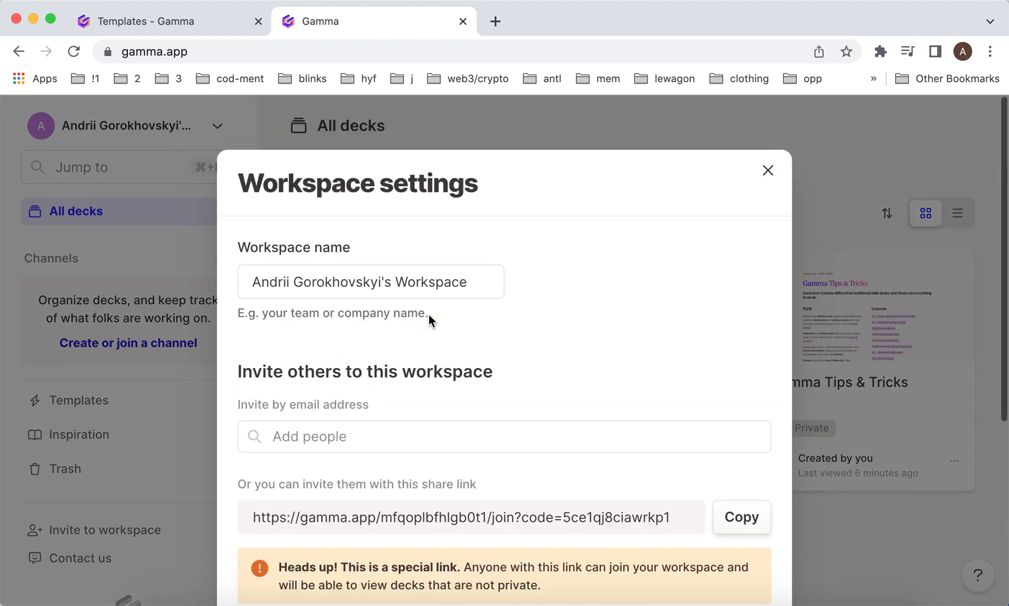
click(768, 171)
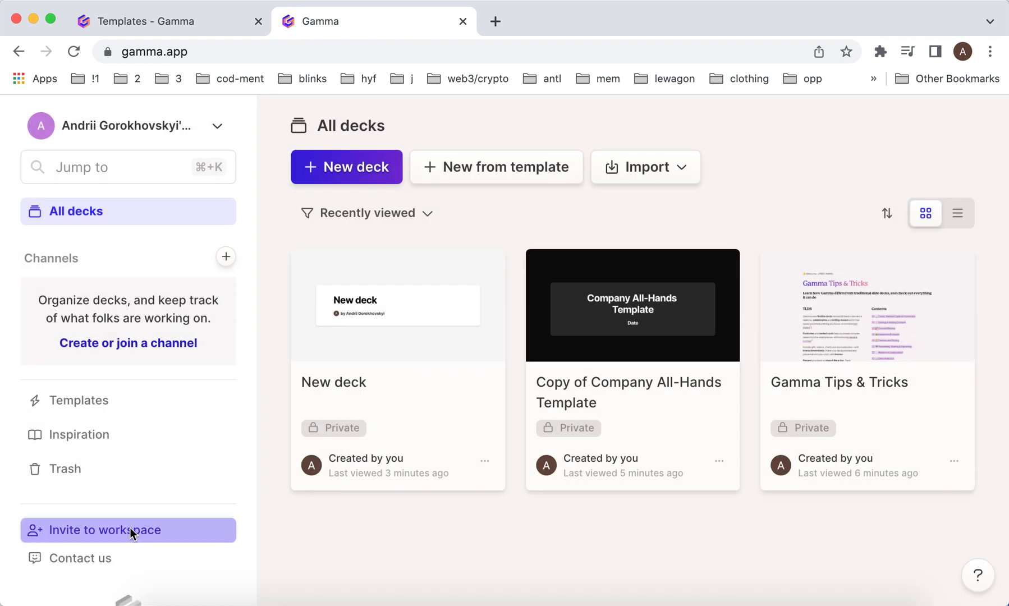
click(131, 534)
scroll(533, 297, down, 3)
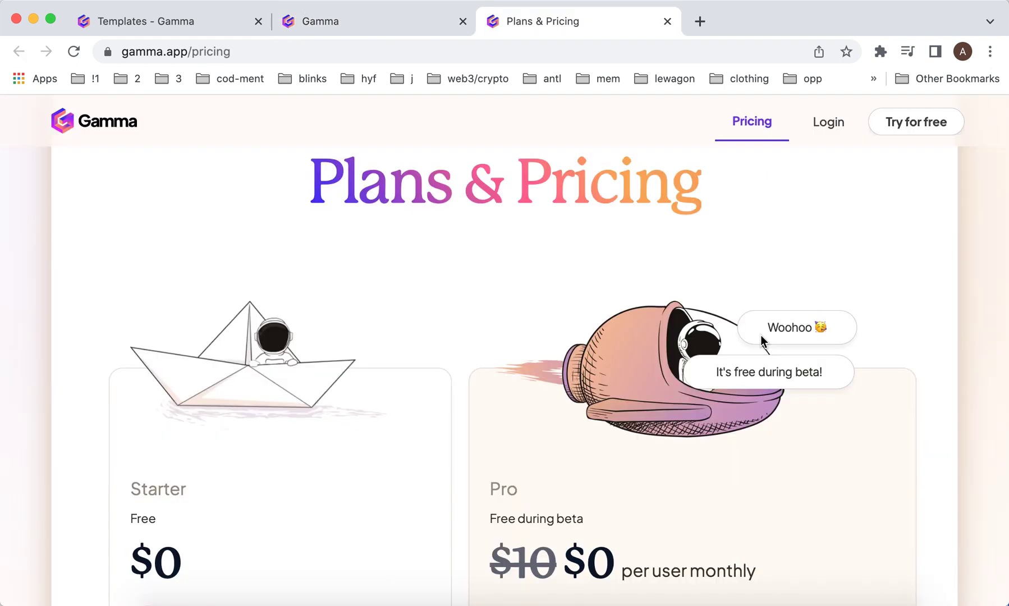
scroll(761, 335, down, 2)
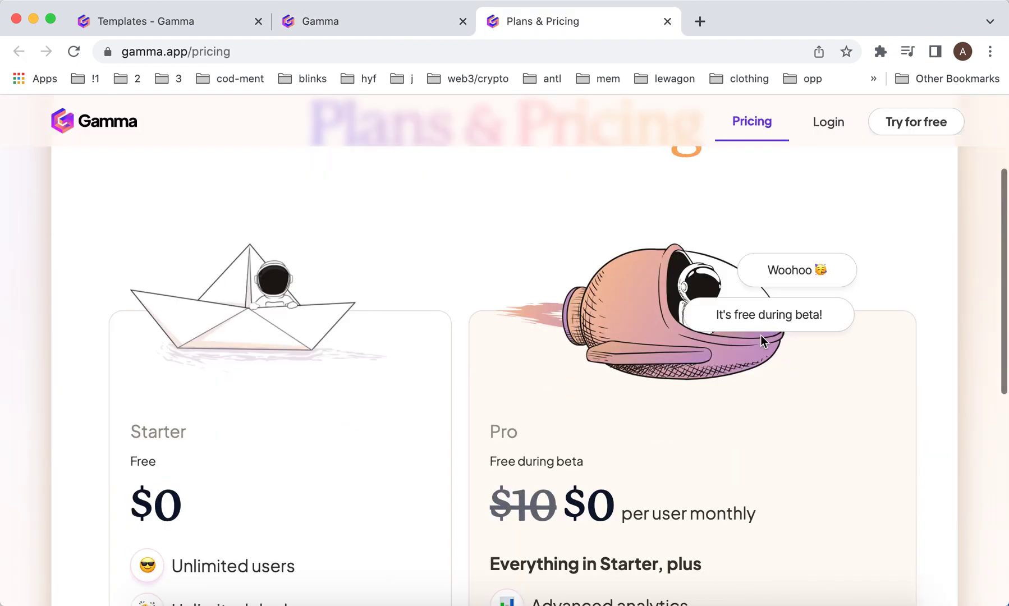
scroll(760, 336, down, 2)
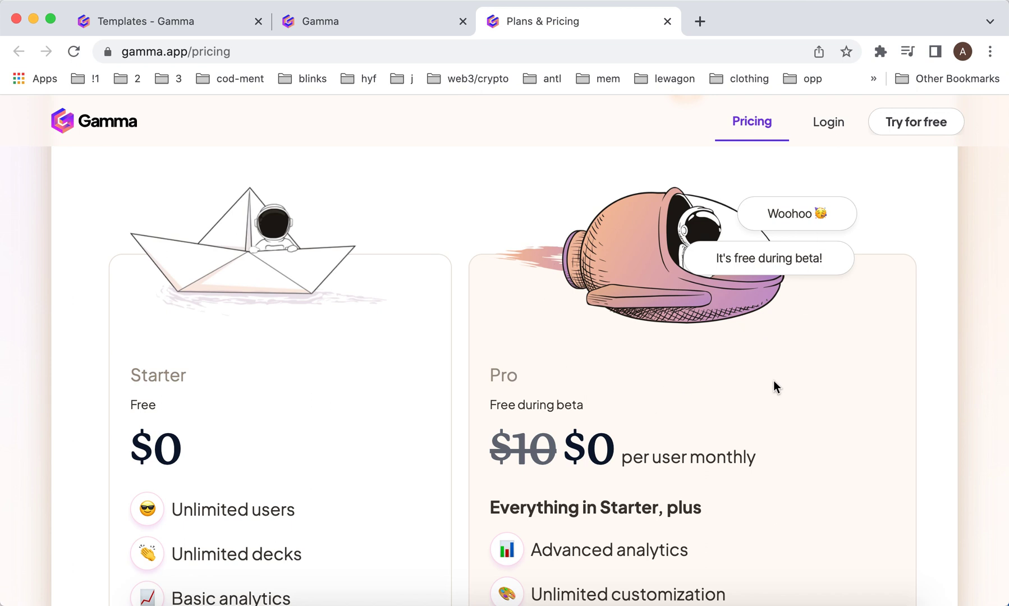
scroll(773, 381, down, 3)
scroll(774, 381, down, 2)
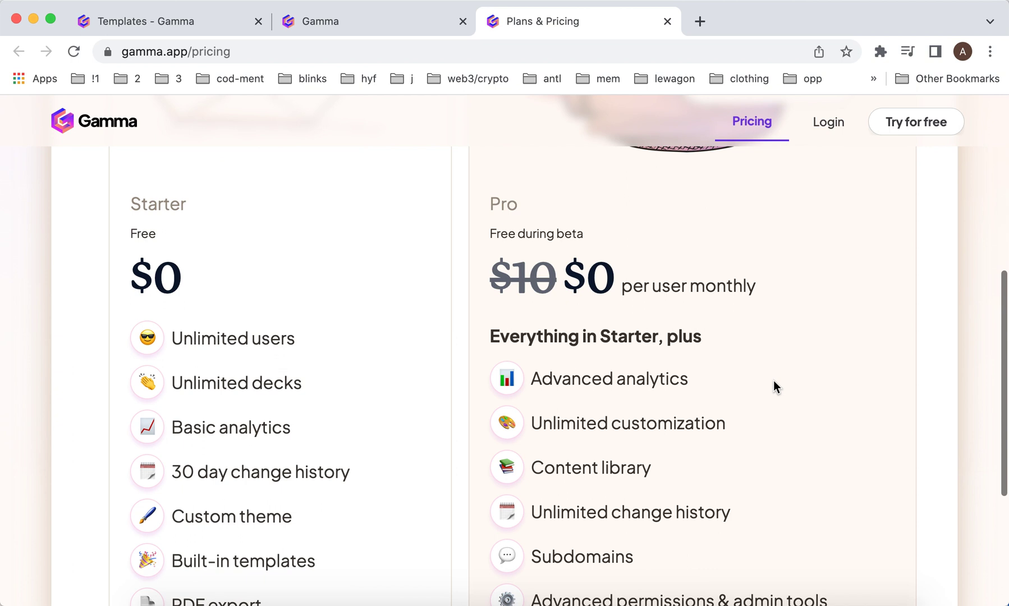
scroll(773, 381, down, 3)
scroll(773, 381, down, 2)
scroll(773, 381, up, 5)
scroll(773, 381, up, 5)
scroll(773, 381, up, 3)
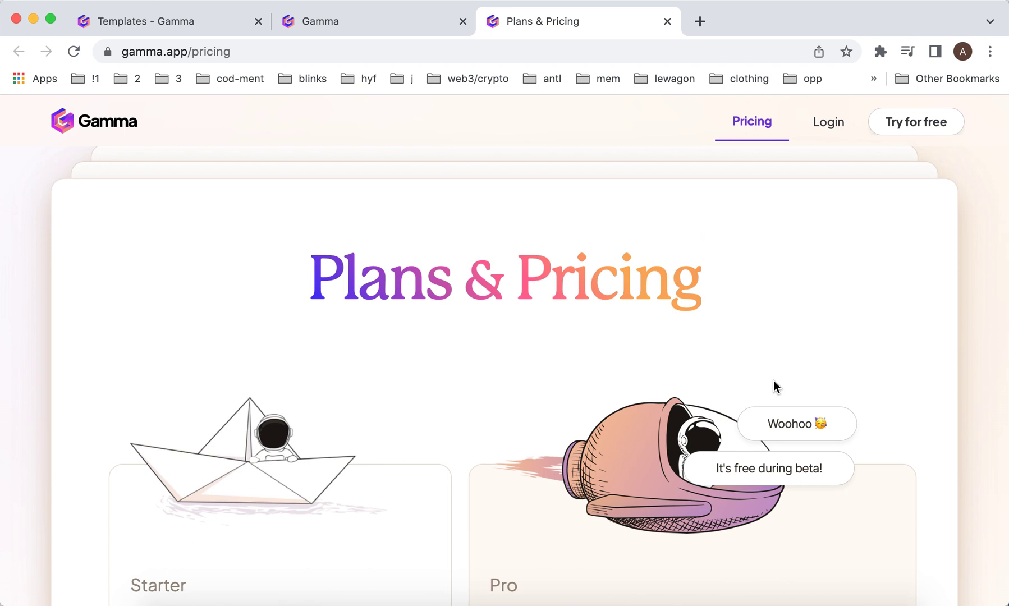
scroll(773, 381, down, 2)
scroll(773, 381, down, 3)
scroll(773, 381, down, 3)
scroll(773, 381, up, 2)
scroll(773, 381, down, 2)
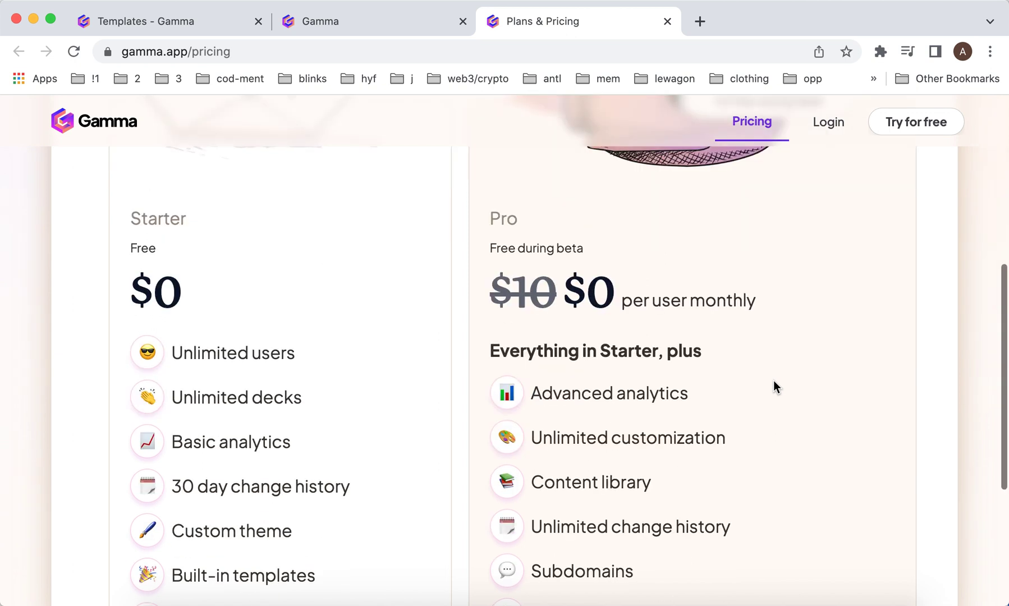
scroll(773, 381, down, 3)
scroll(773, 381, down, 3)
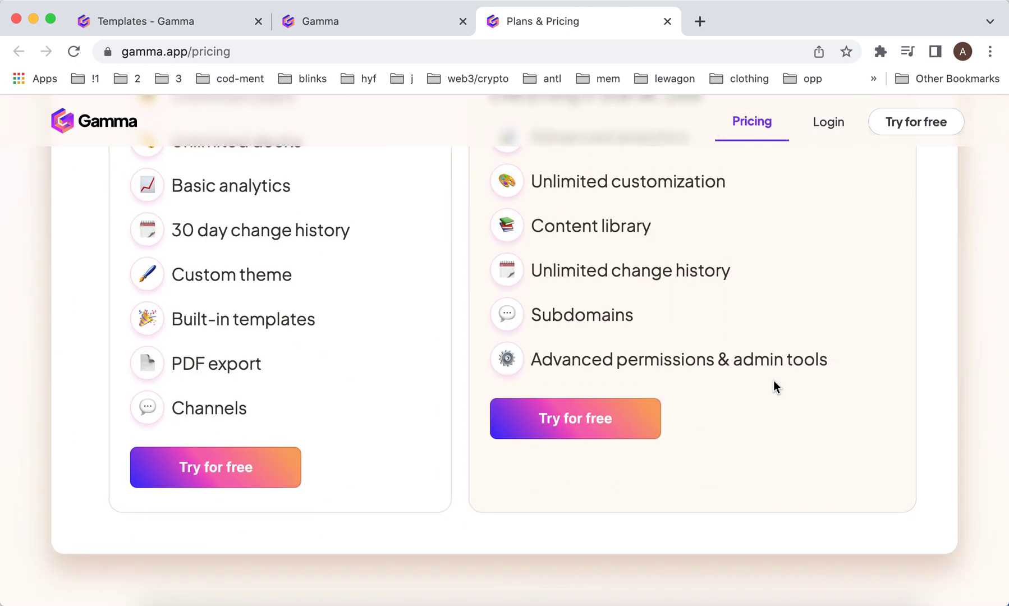
scroll(773, 381, up, 3)
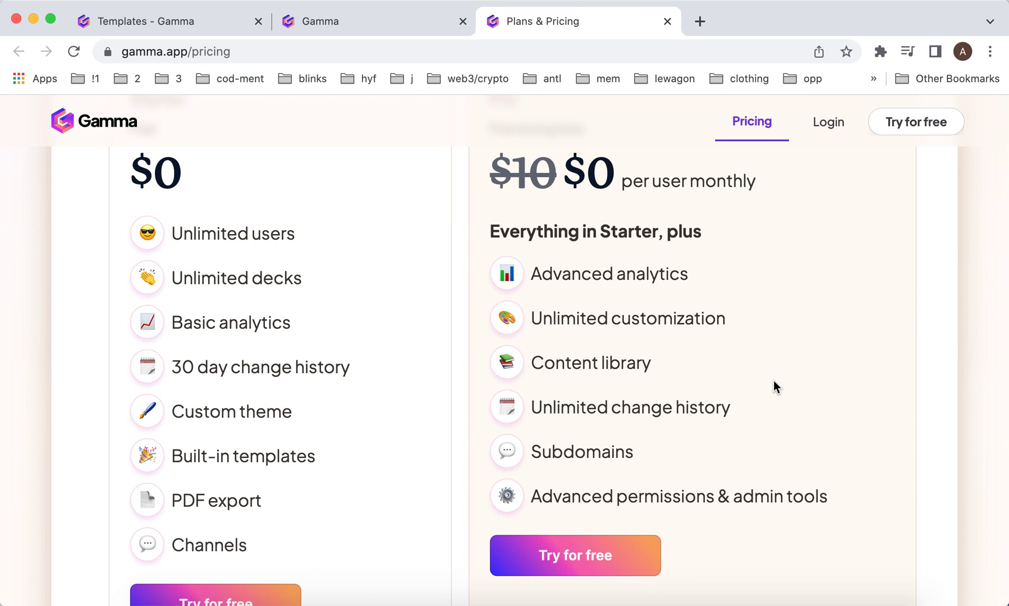